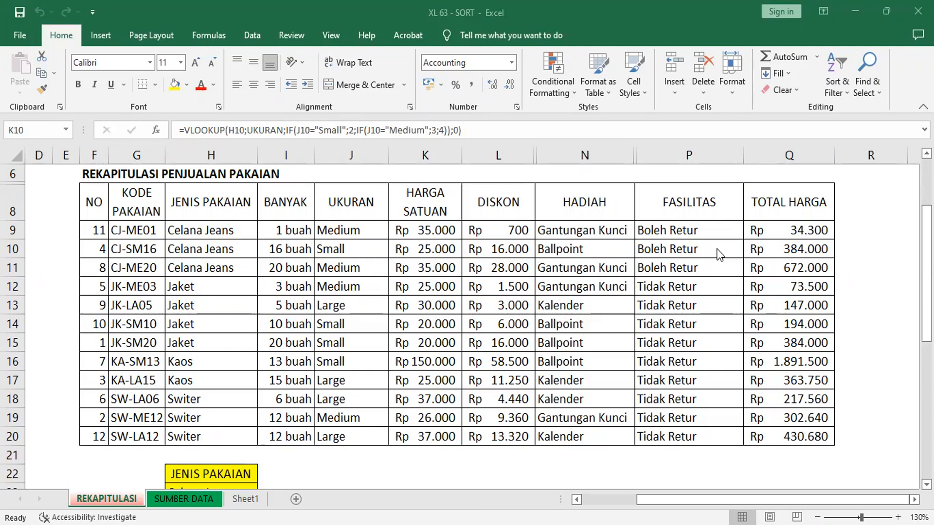
Step: Add two new worksheets after Sheet1 and rename the last one FILTER
left_click(13, 157)
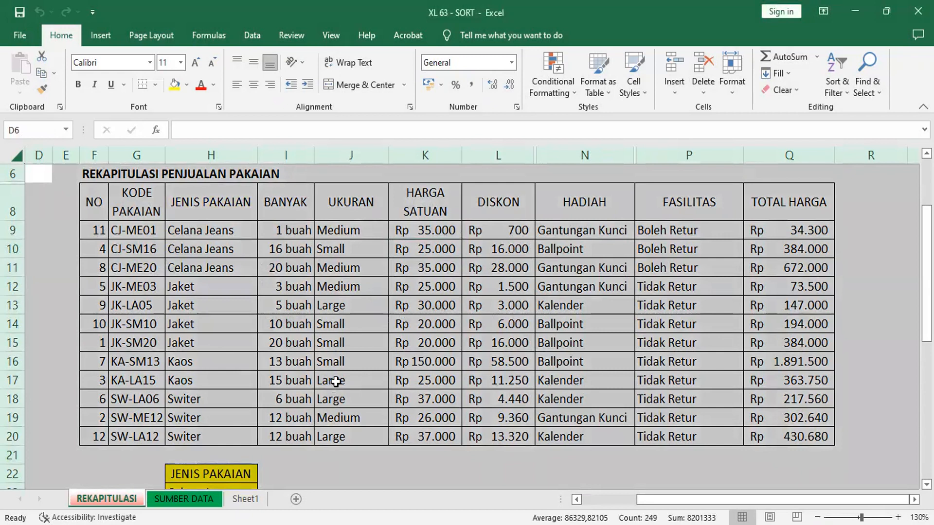
left_click(245, 499)
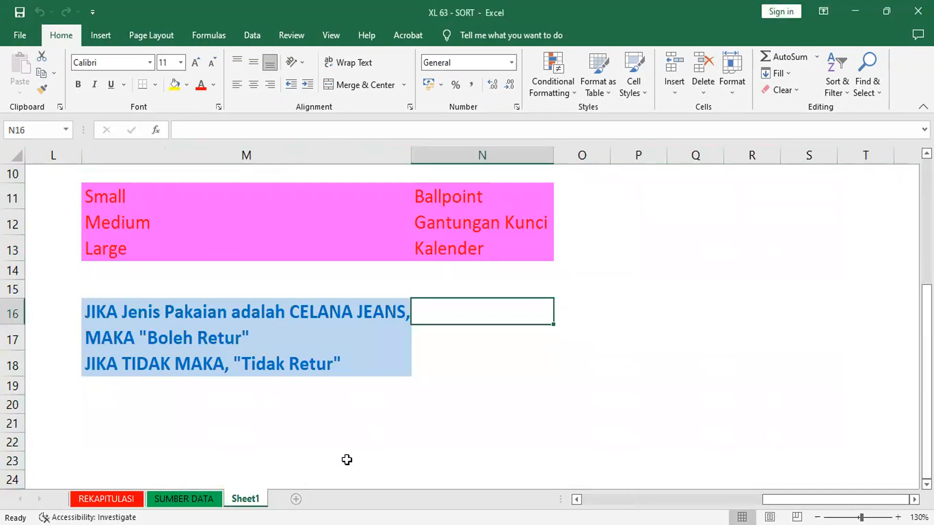
left_click(295, 499)
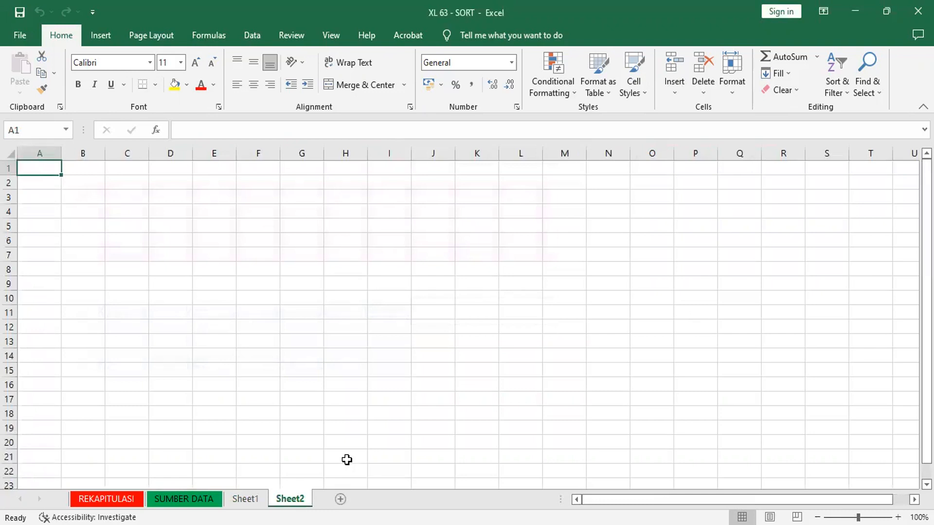
key("shift+F11")
right_click(342, 499)
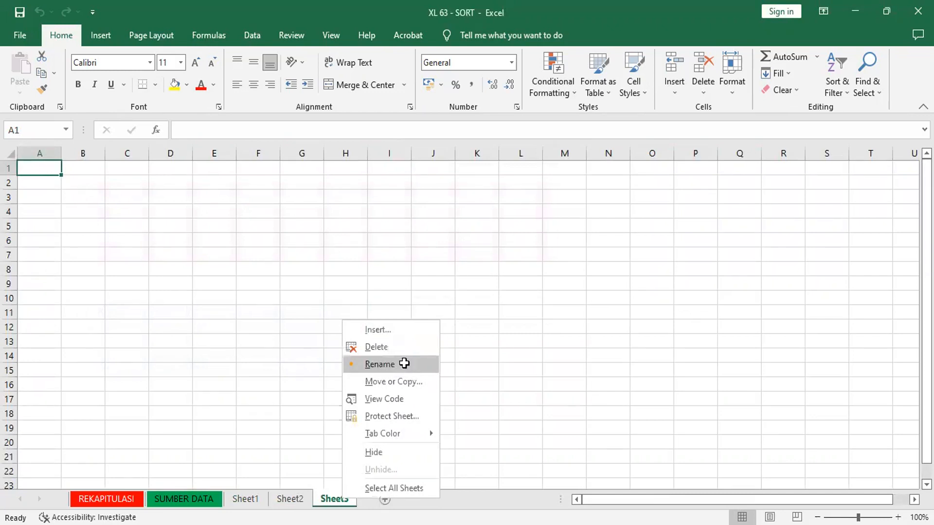
left_click(404, 364)
type("FILTER")
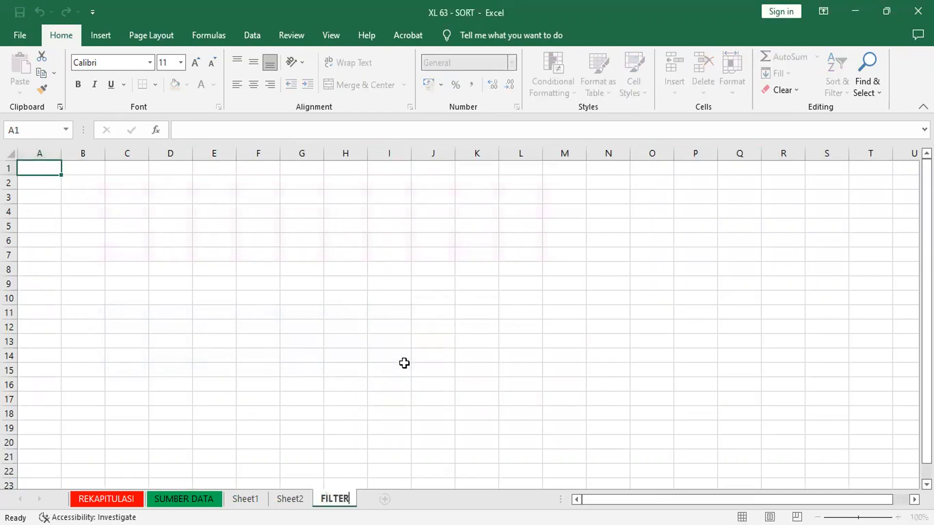
key("Return")
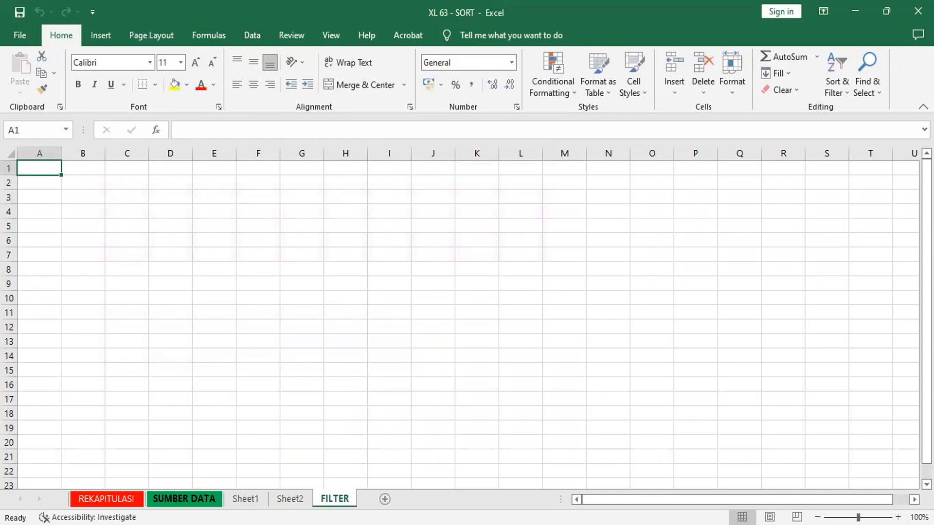
Step: Copy the entire contents of the REKAPITULASI sheet and paste them into the FILTER sheet
left_click(185, 498)
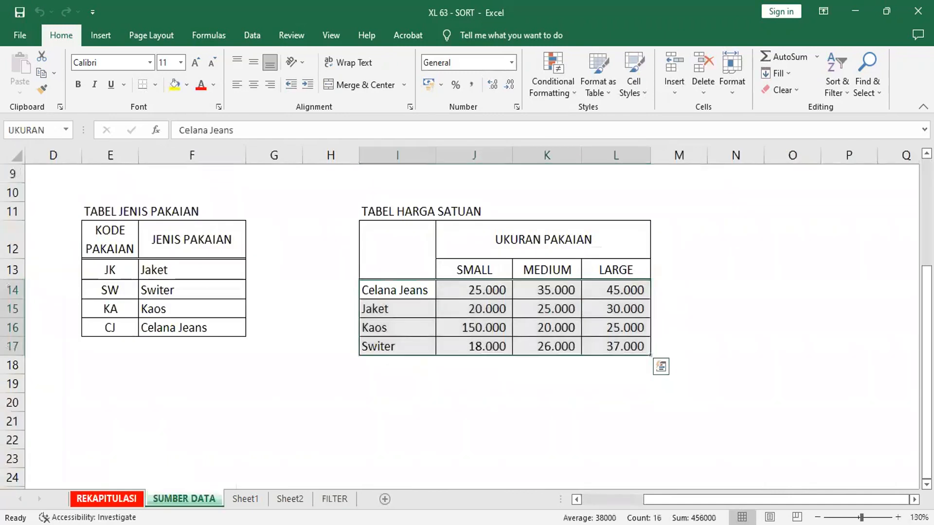
left_click(107, 499)
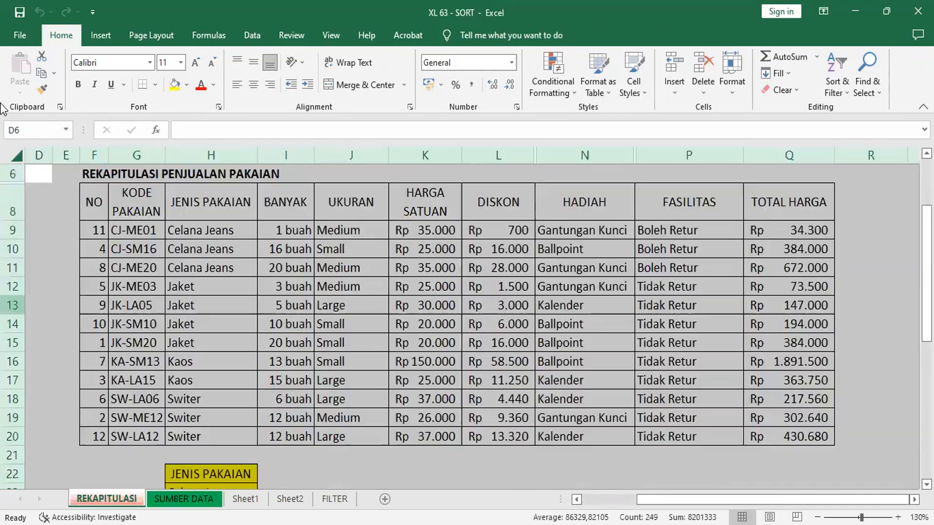
left_click(41, 73)
left_click(335, 499)
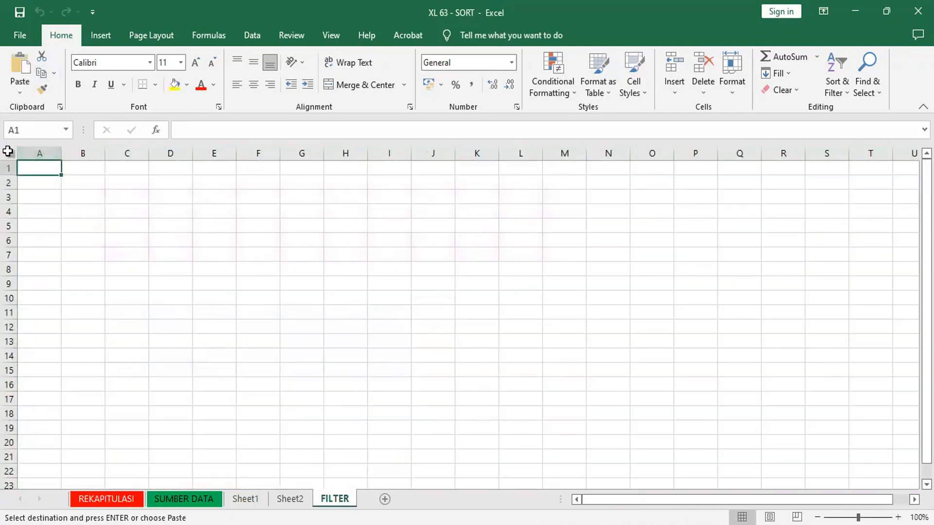
left_click(8, 151)
left_click(19, 68)
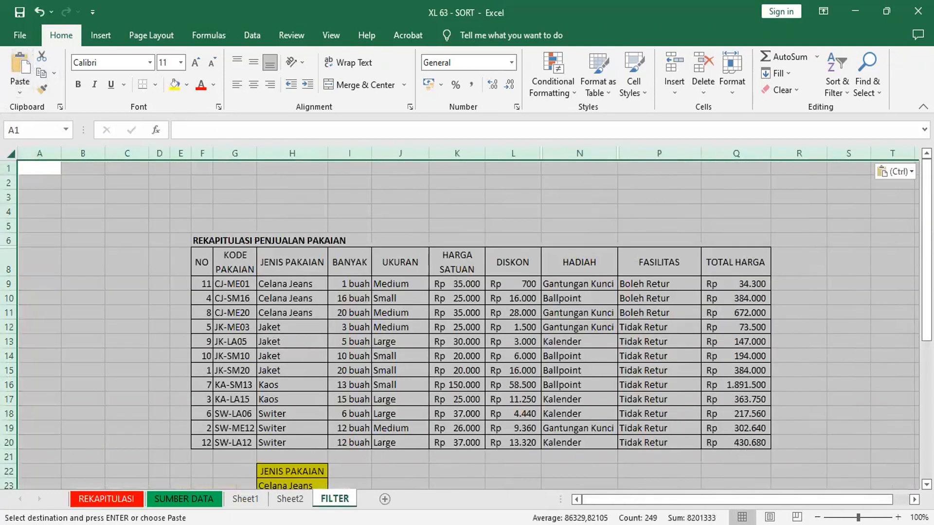
Step: Enlarge the FILTER sheet to 150% zoom and examine the pasted clothing sales table across all its columns
left_click(898, 517)
left_click(898, 517)
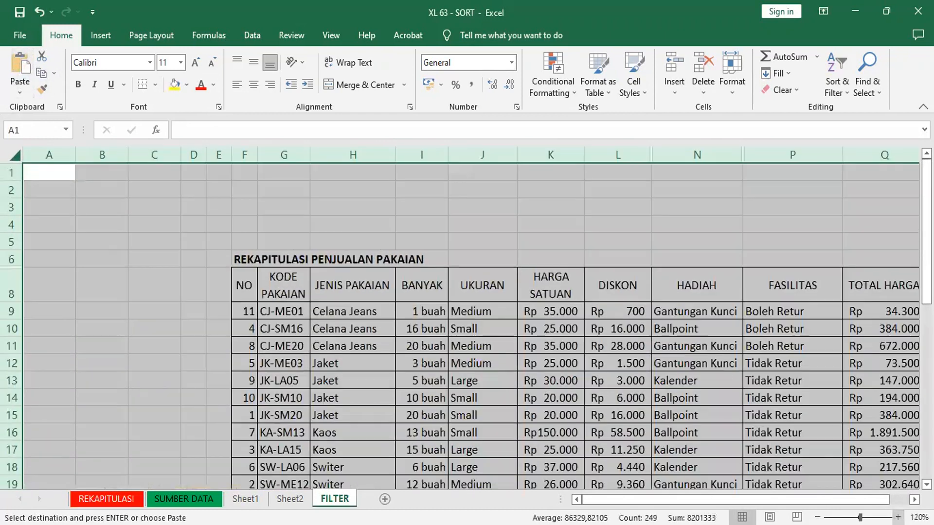
left_click(898, 517)
scroll(471, 326, "right", 2)
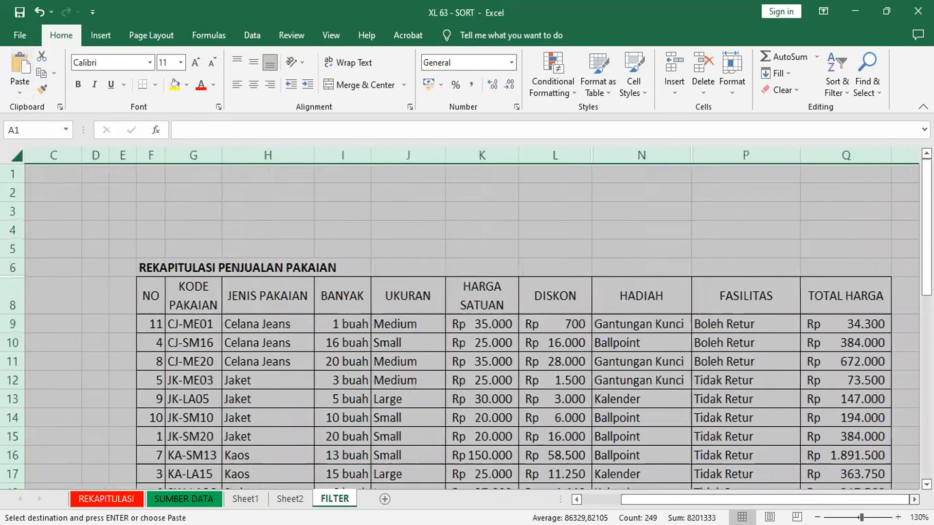
scroll(471, 326, "right", 2)
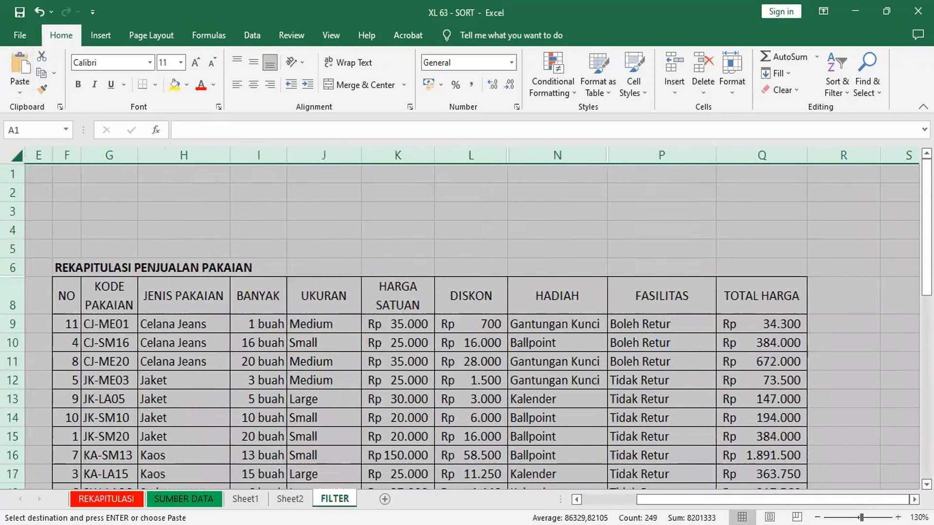
scroll(575, 448, "down", 2)
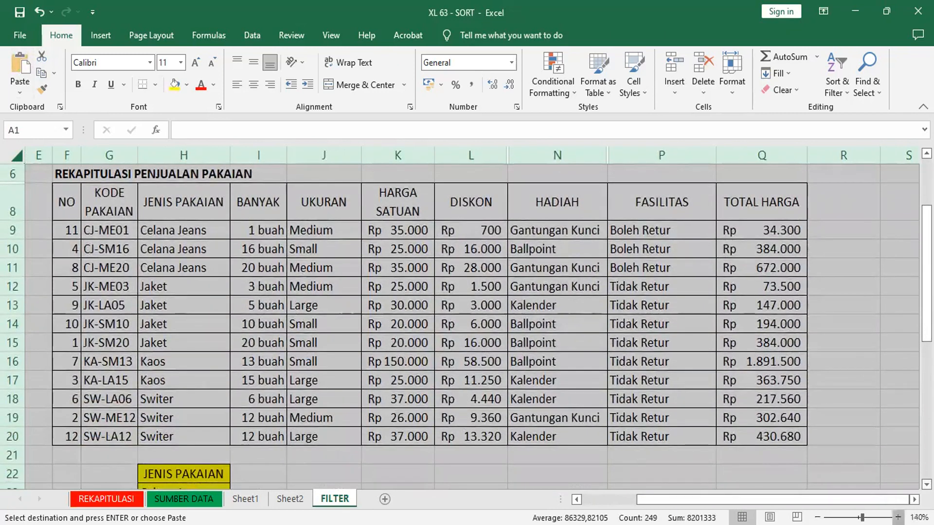
left_click(898, 517)
left_click(915, 500)
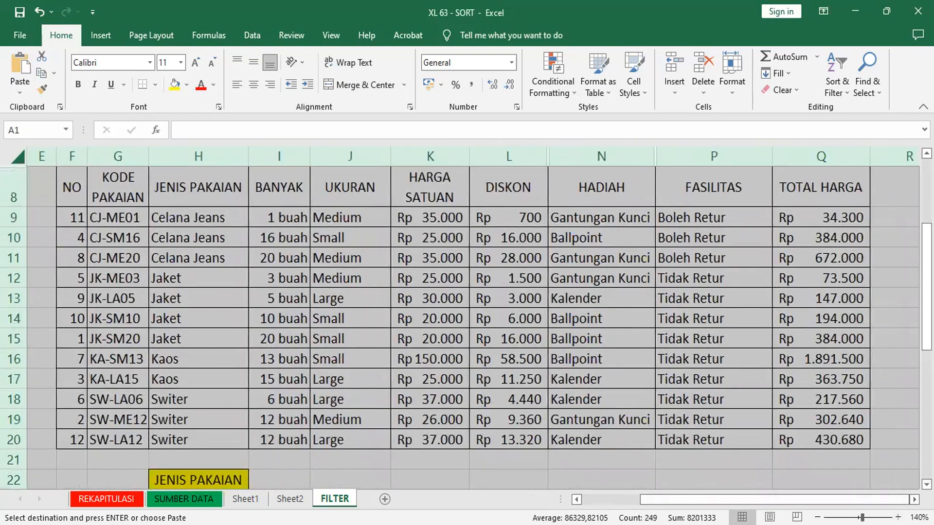
left_click(898, 518)
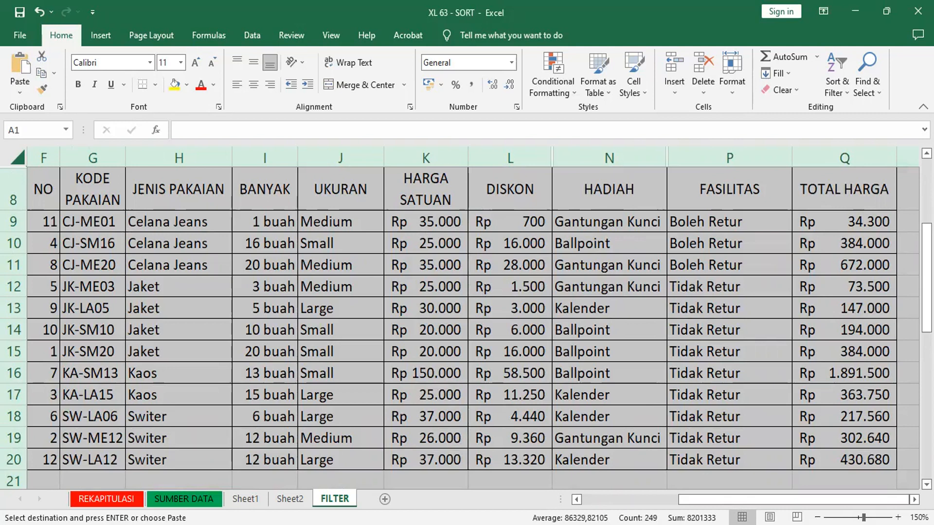
scroll(303, 354, "up", 1)
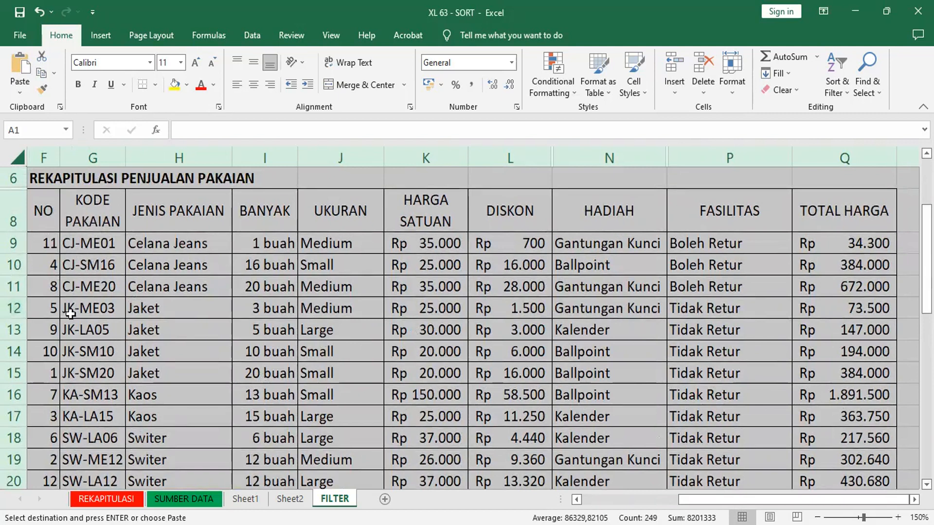
Step: Sort the sales table by the NO column from smallest to largest
left_click_drag(52, 286, 97, 282)
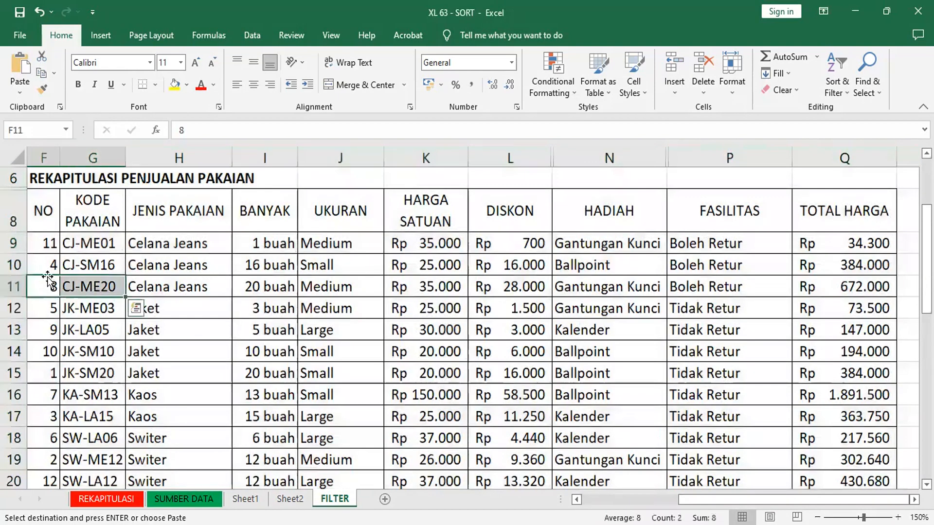
left_click(46, 243)
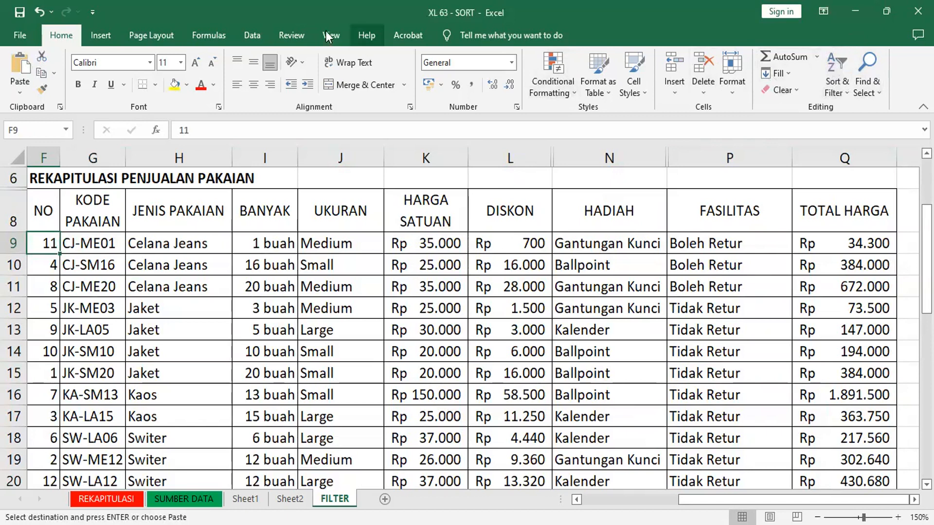
left_click(252, 34)
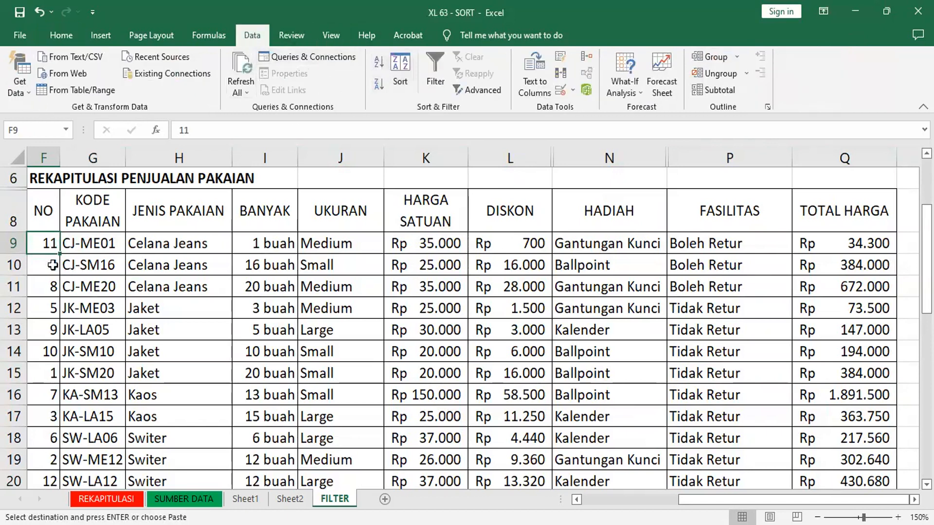
left_click(377, 65)
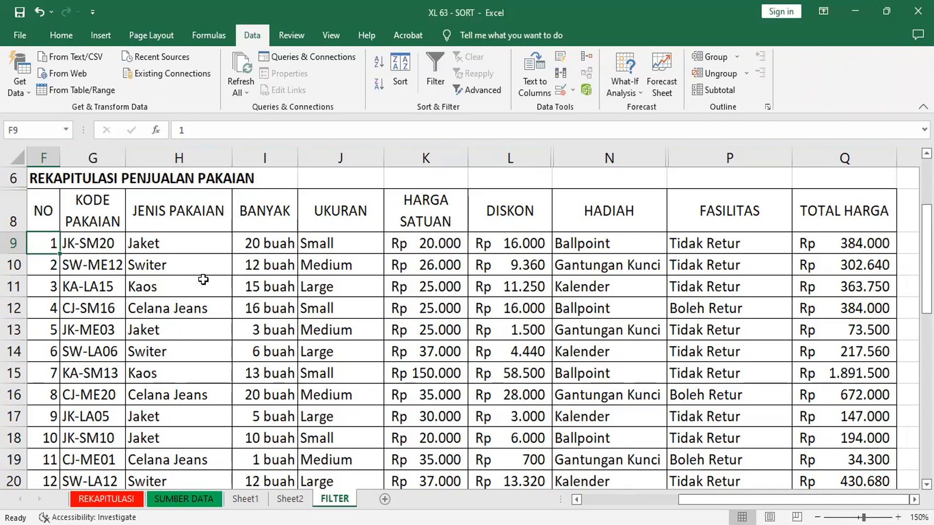
Step: Turn on filtering for the header row of the sales table
left_click(62, 36)
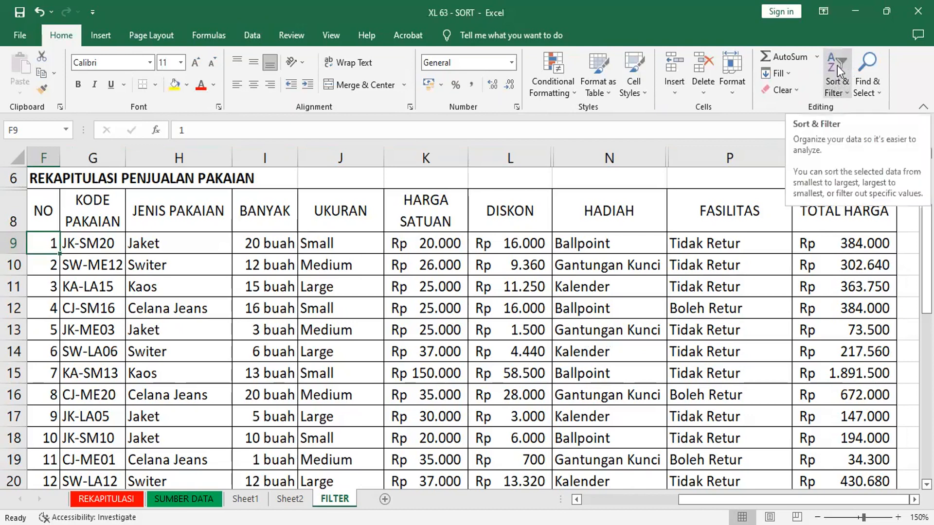
left_click(253, 36)
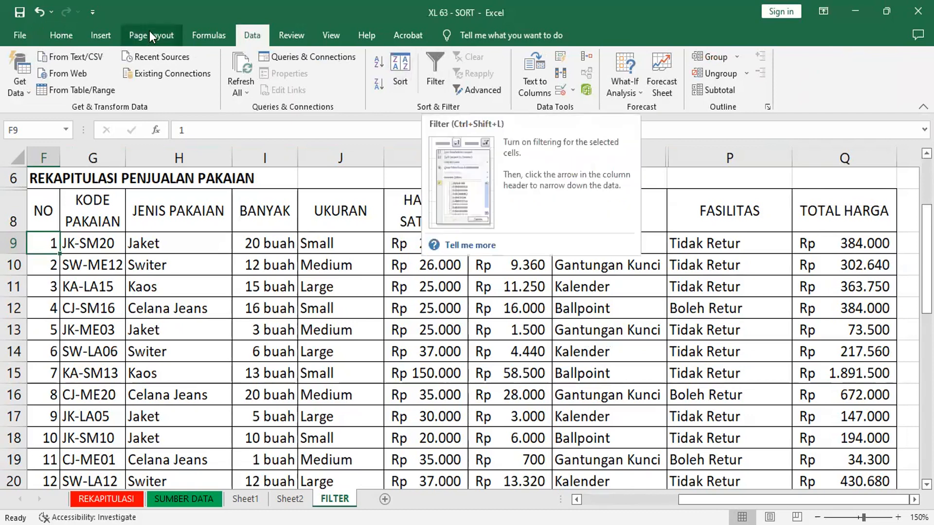
left_click(63, 37)
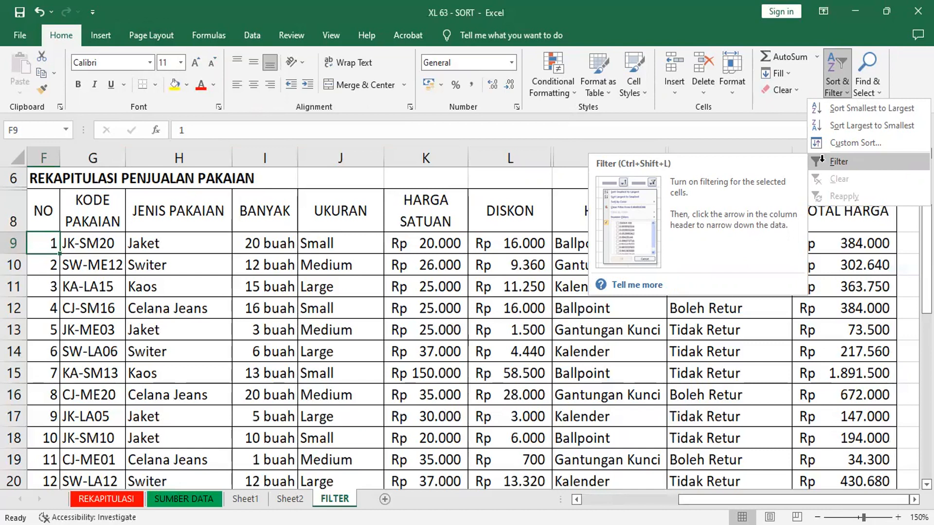
left_click(822, 162)
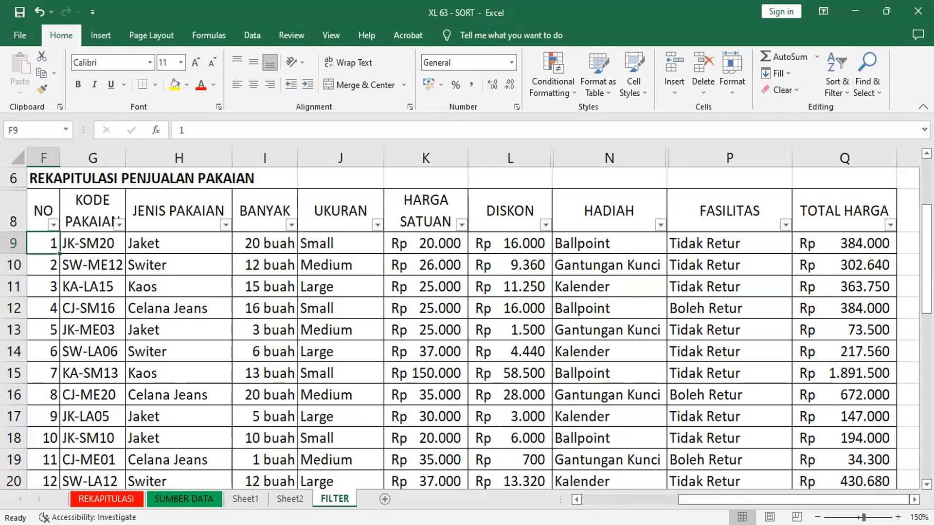
left_click(903, 331)
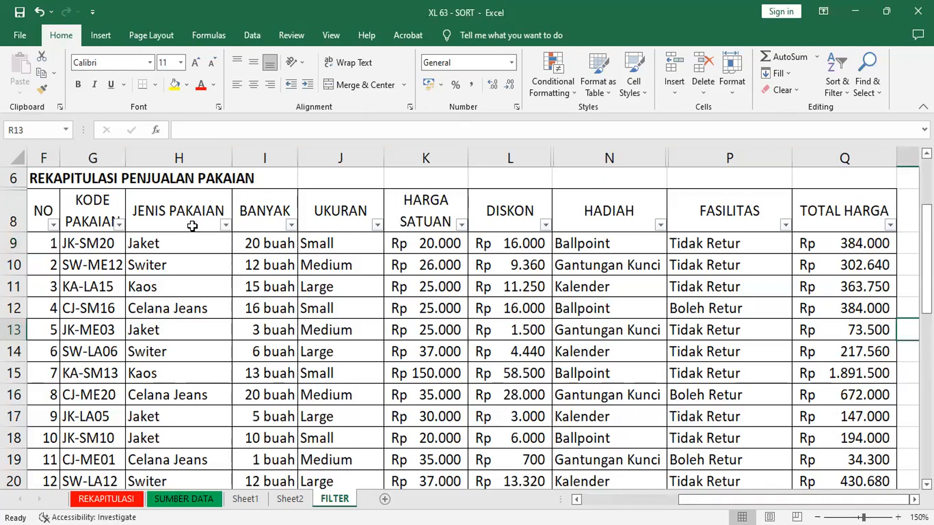
Step: Filter the JENIS PAKAIAN column to show only Jaket
left_click(225, 224)
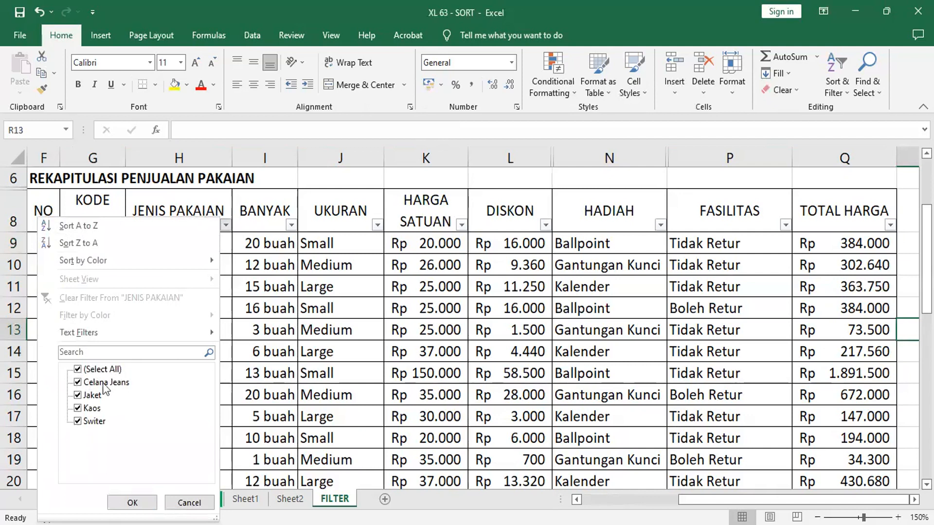
left_click(77, 370)
left_click(77, 371)
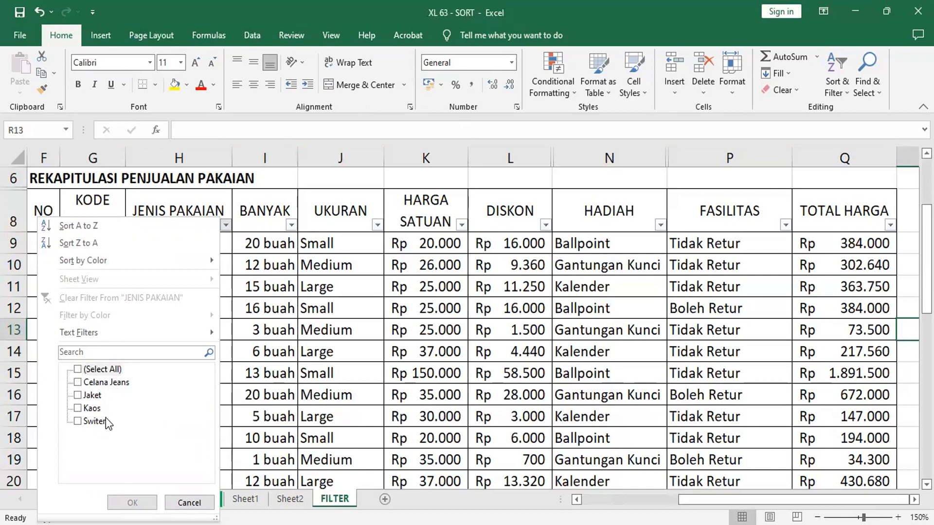
left_click(78, 395)
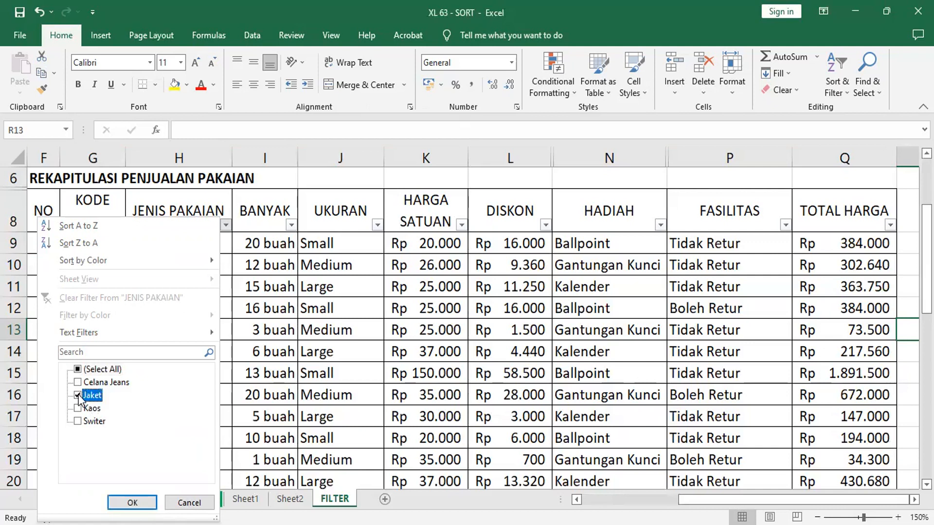
left_click(129, 502)
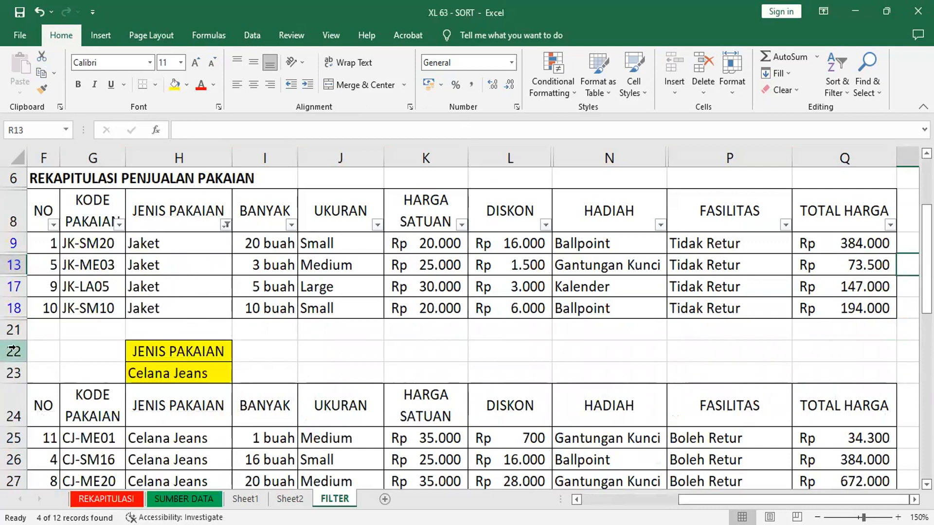
Step: Delete rows 22 to 123 below the filtered sales table, removing the extra tables there
left_click_drag(13, 351, 15, 452)
left_click_drag(10, 351, 14, 332)
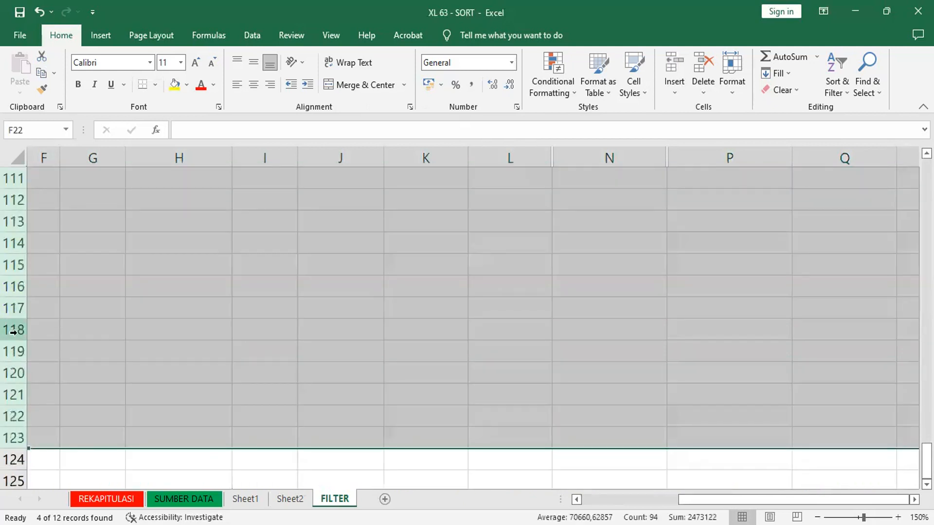
right_click(54, 240)
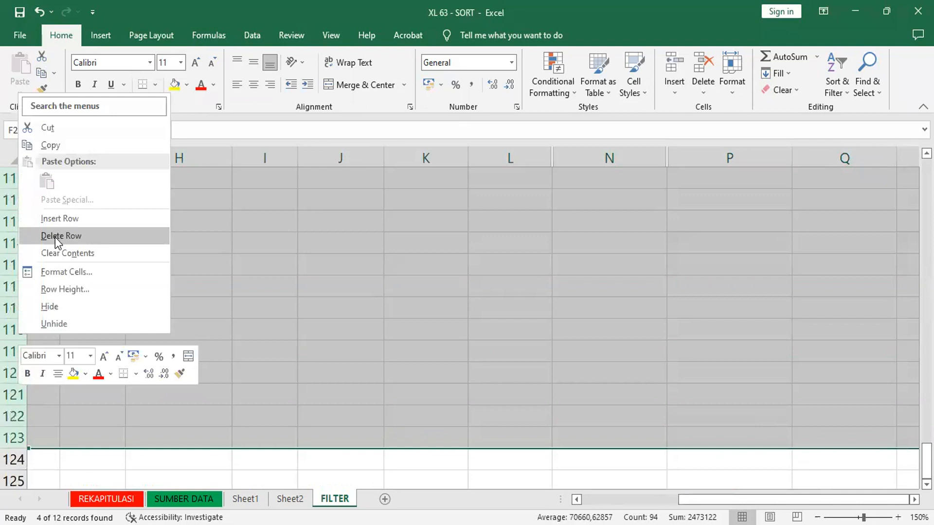
left_click(54, 238)
left_click(310, 338)
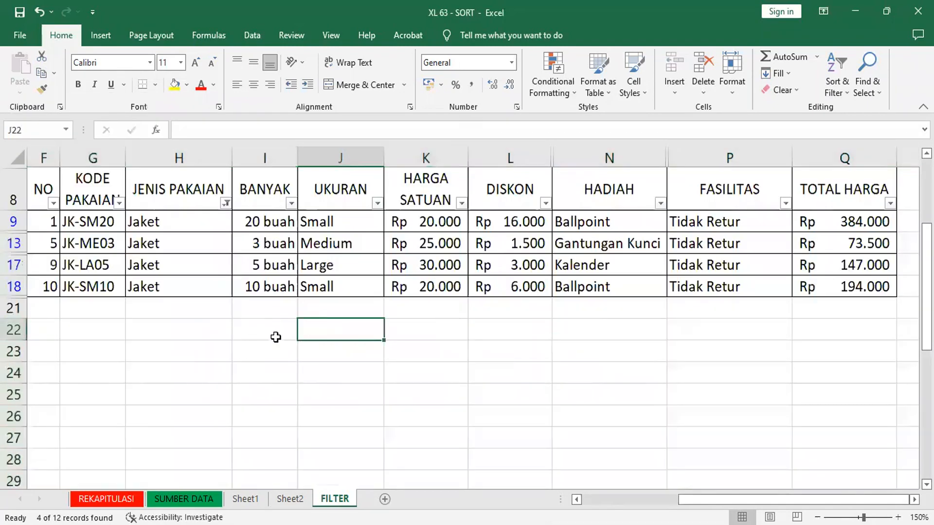
Step: Filter the UKURAN column to show only Small, on top of the existing clothing type filter
scroll(272, 336, "up", 1)
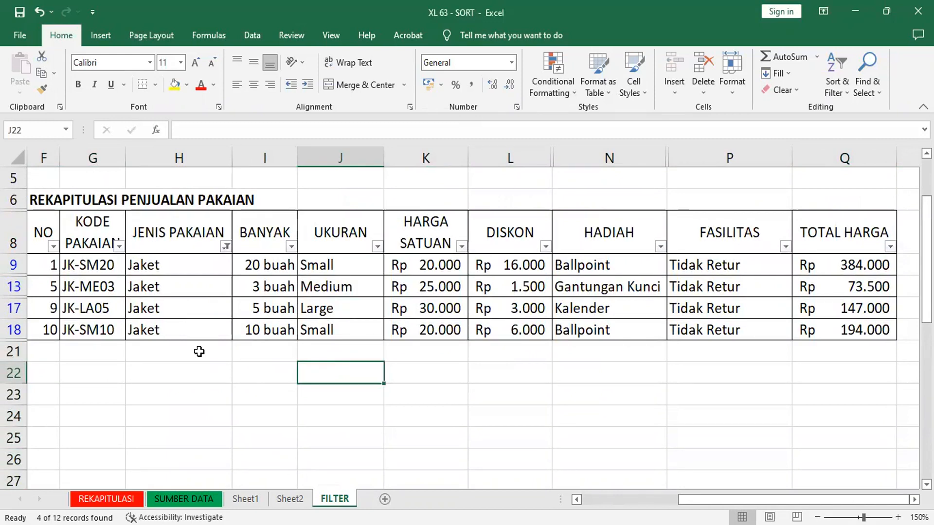
left_click(377, 247)
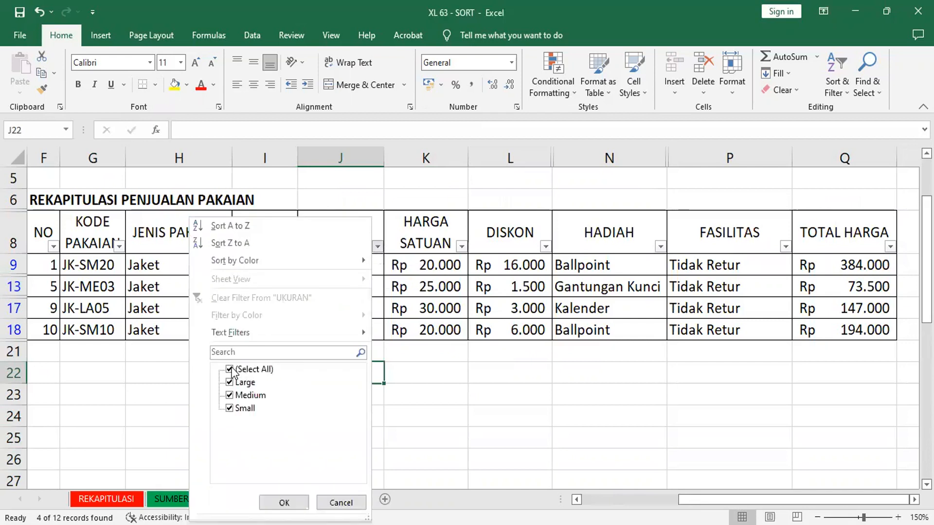
left_click(263, 370)
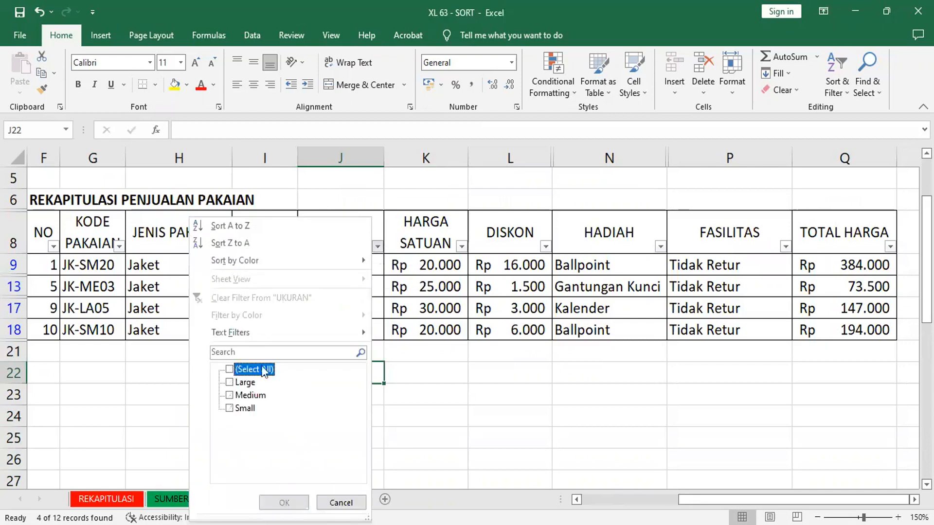
left_click(238, 411)
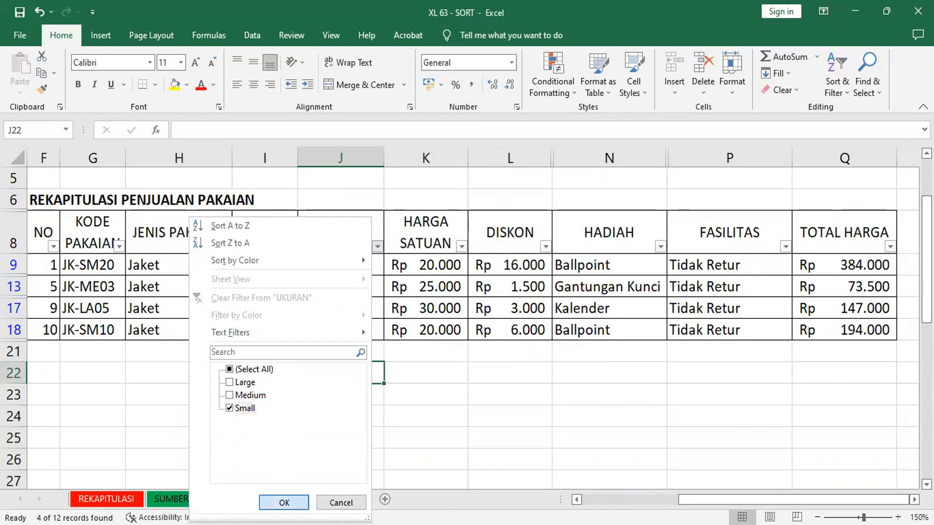
left_click(283, 503)
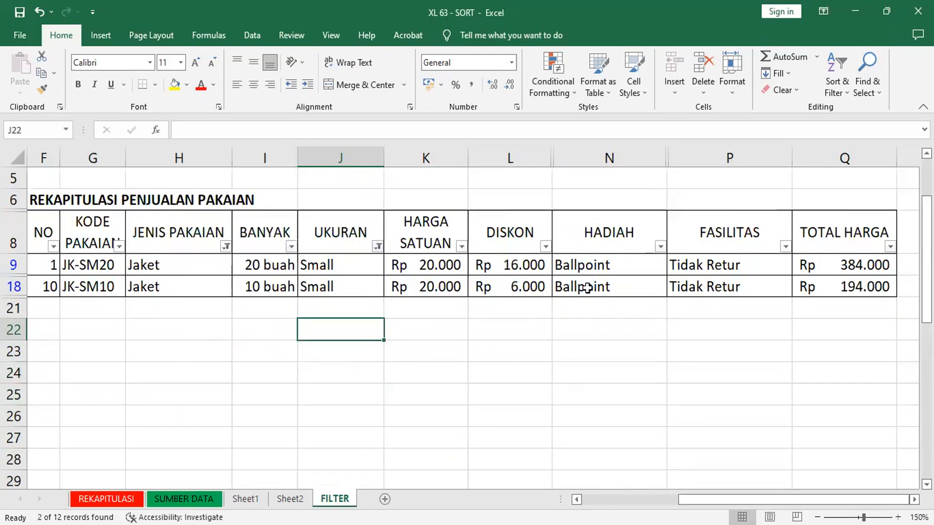
Step: Turn off filtering so that the sales table shows all of its rows
left_click(836, 78)
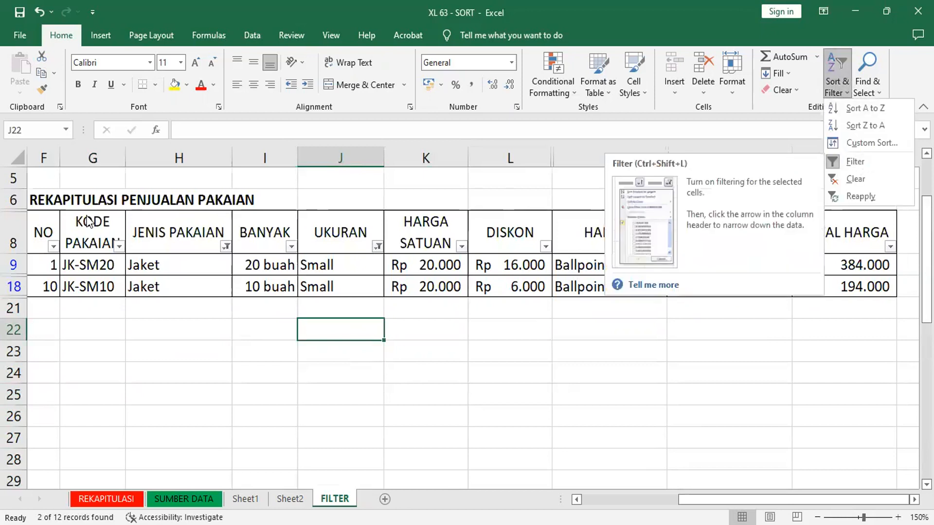
left_click(837, 161)
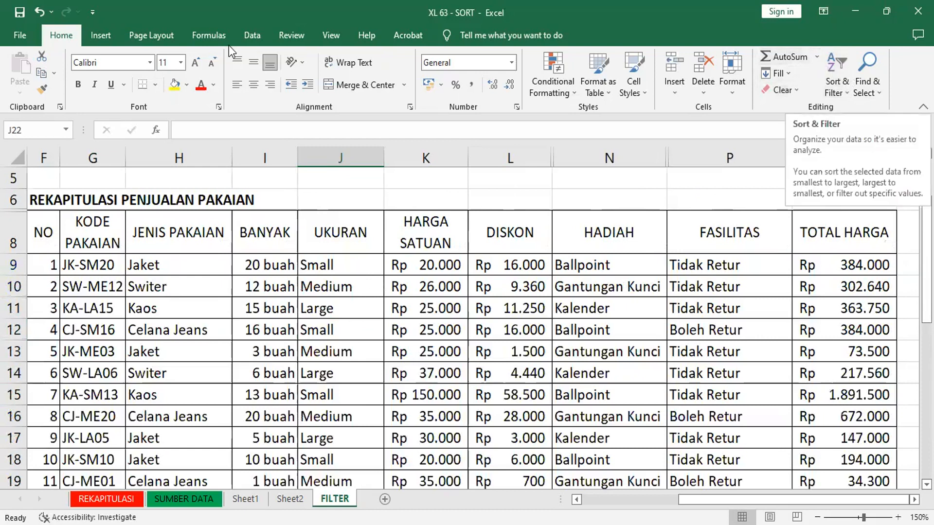
Step: Try to turn on filtering with the empty cell J22 outside the sales table selected
left_click(253, 35)
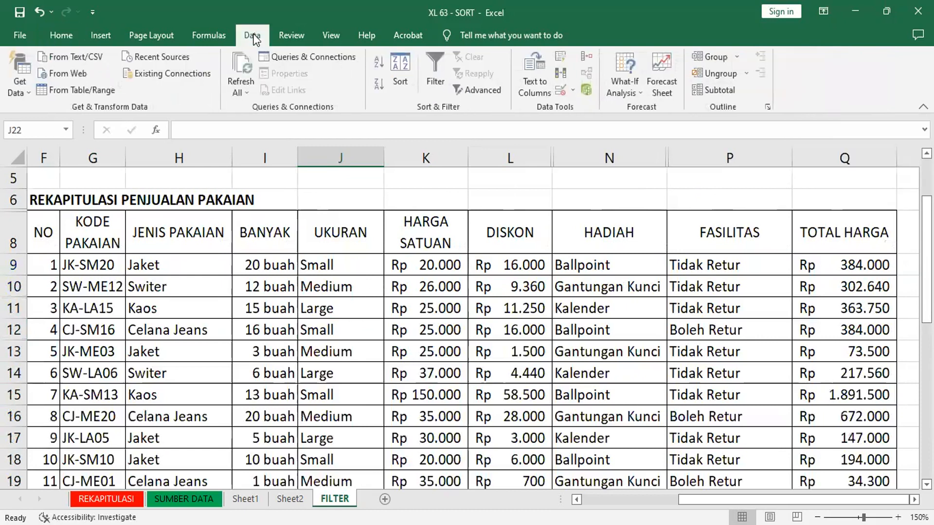
left_click(434, 71)
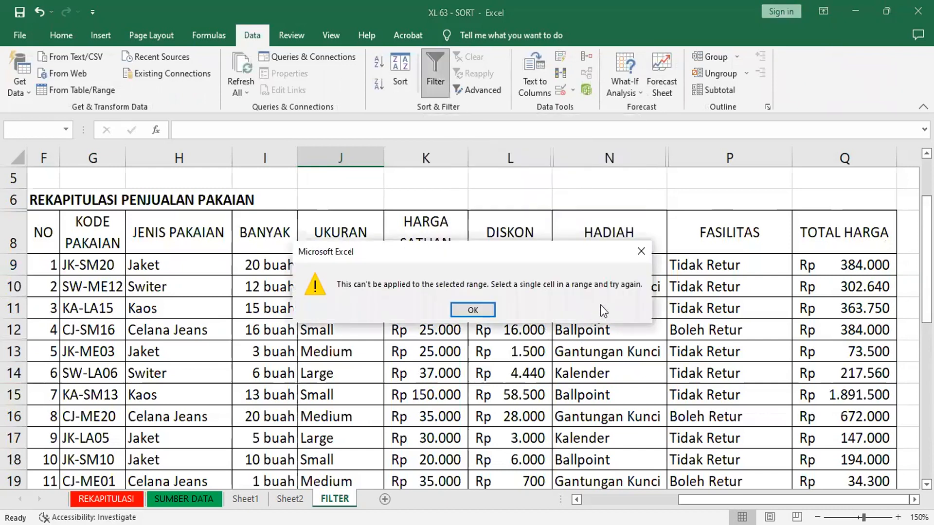
left_click(639, 252)
left_click(348, 332)
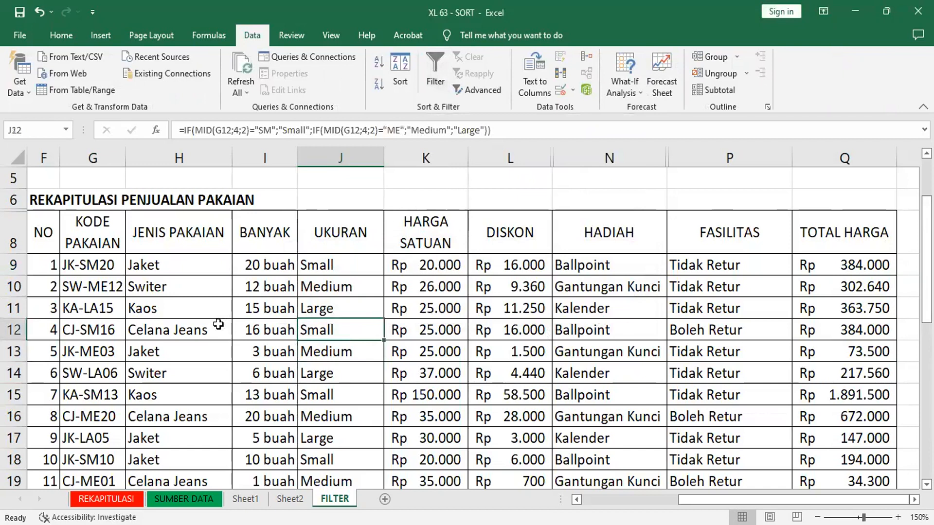
left_click(222, 326)
left_click(541, 307)
left_click(623, 315)
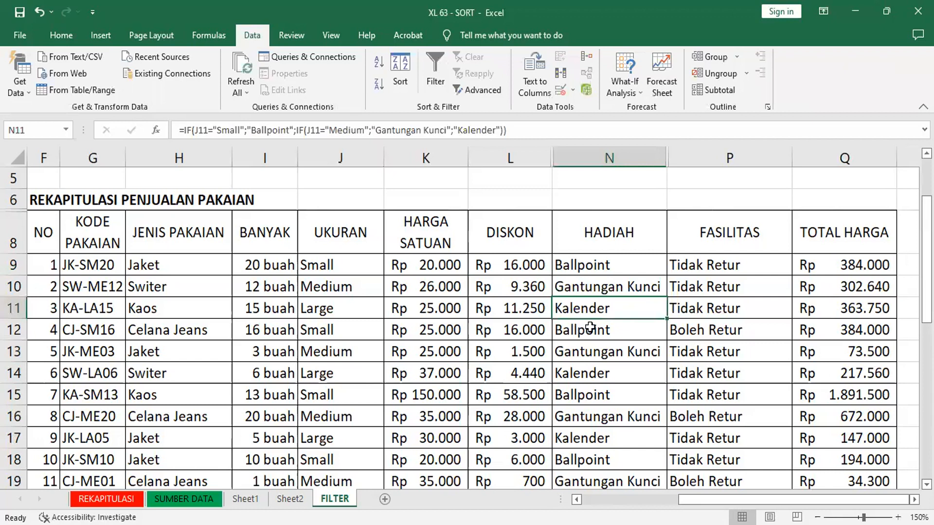
left_click(395, 332)
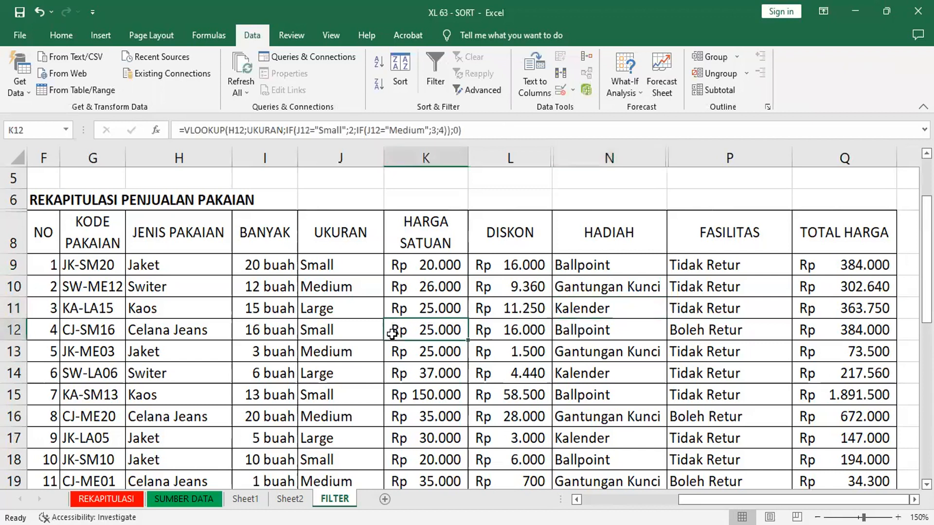
left_click(245, 316)
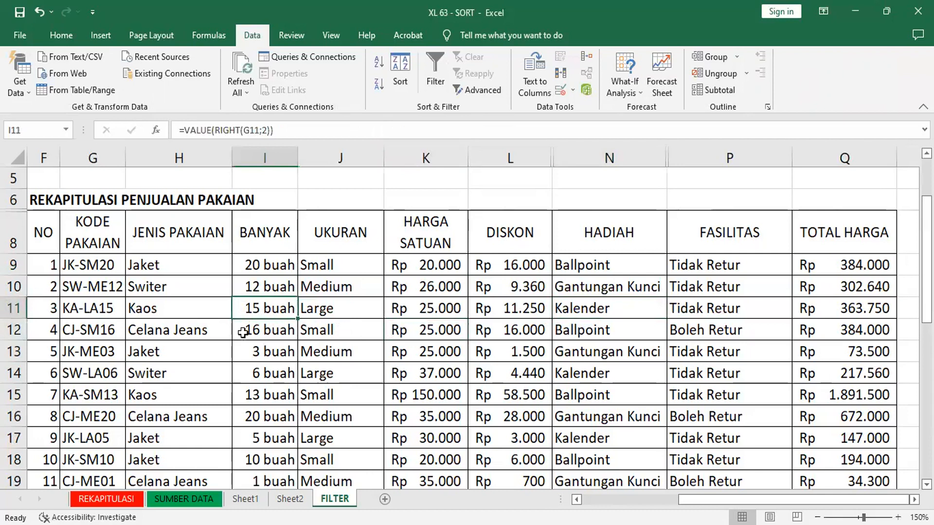
Step: Fill the whole sales table, starting at header cell F8, with yellow and undo the fill
left_click(31, 235)
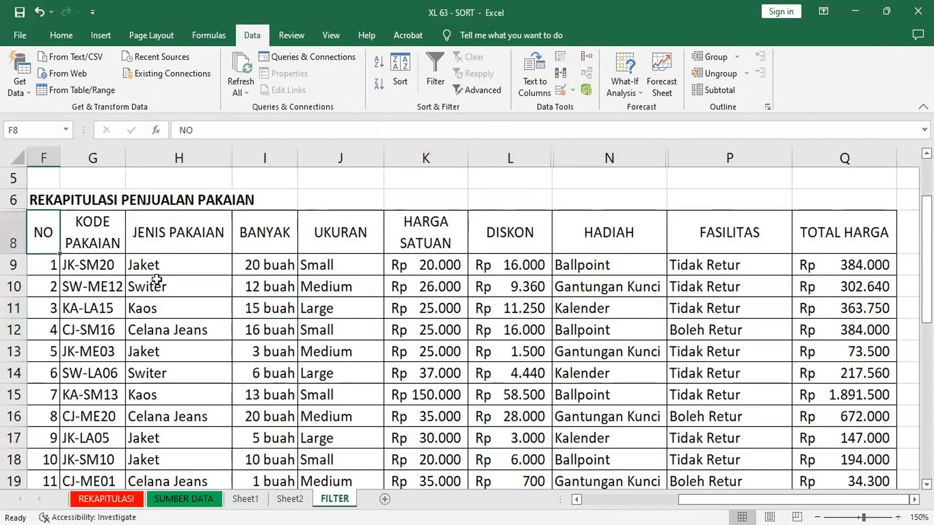
left_click(895, 470, "shift")
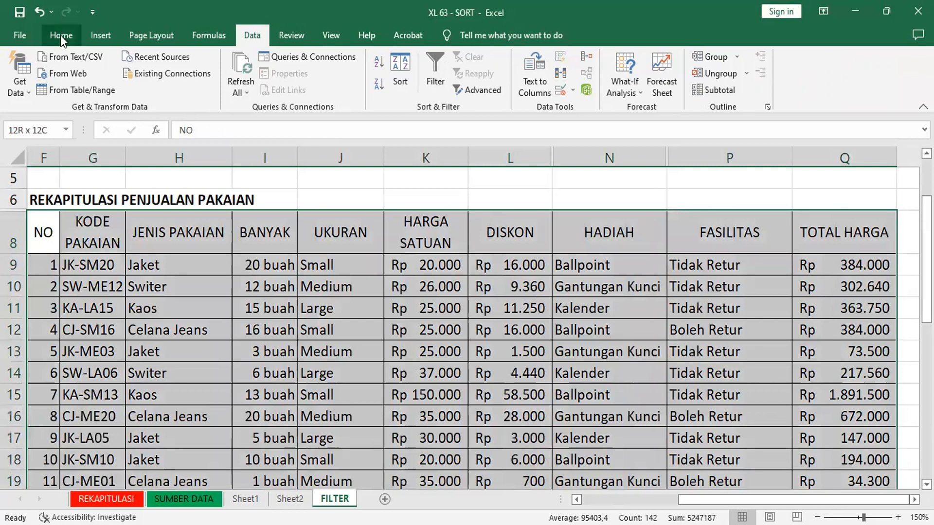
left_click(61, 35)
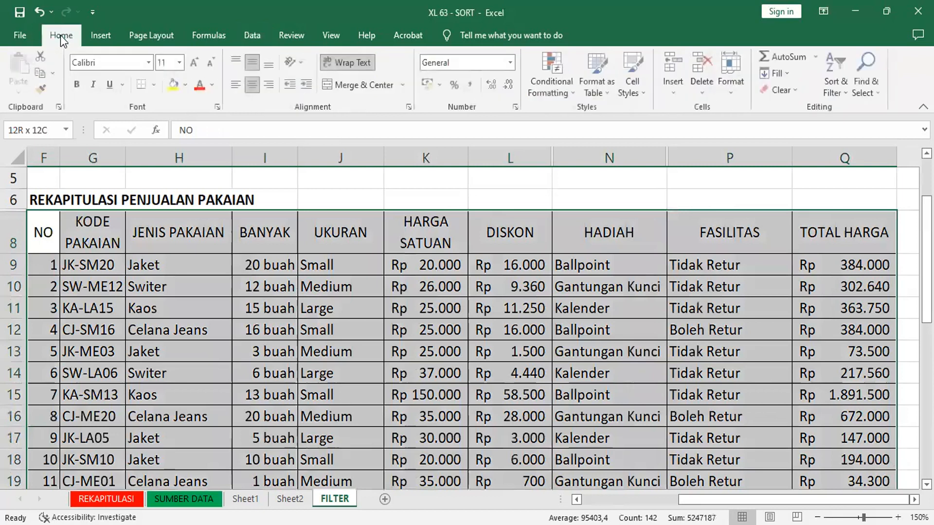
left_click(174, 87)
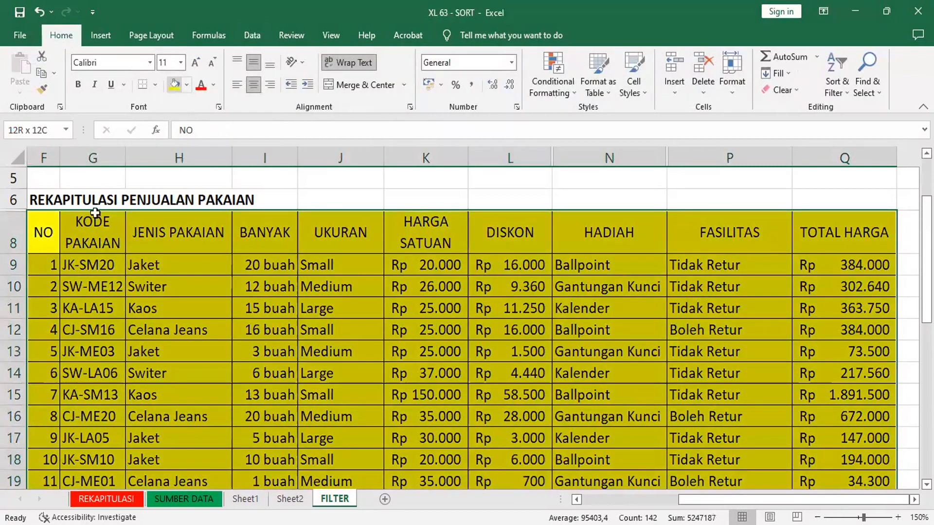
left_click(38, 10)
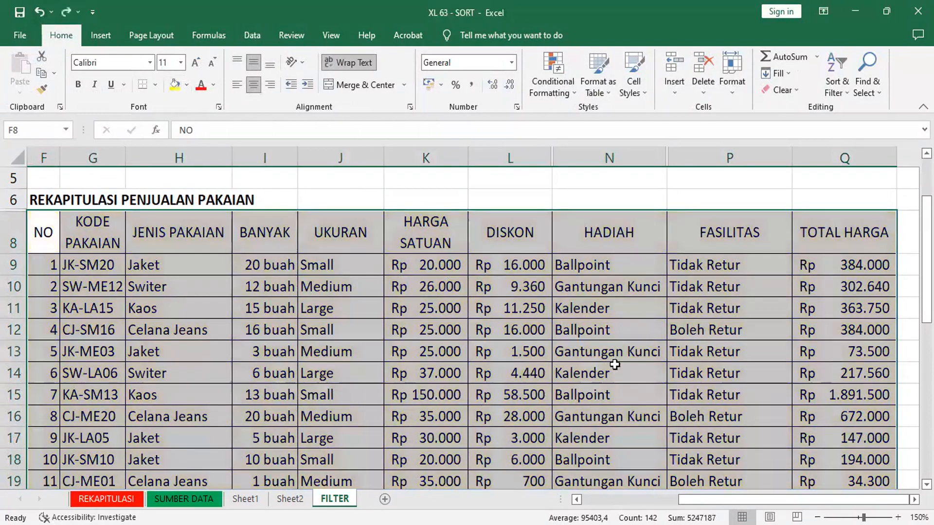
Step: Try to turn on filtering with the empty cell N5 above the sales table selected
left_click(657, 377)
left_click(657, 174)
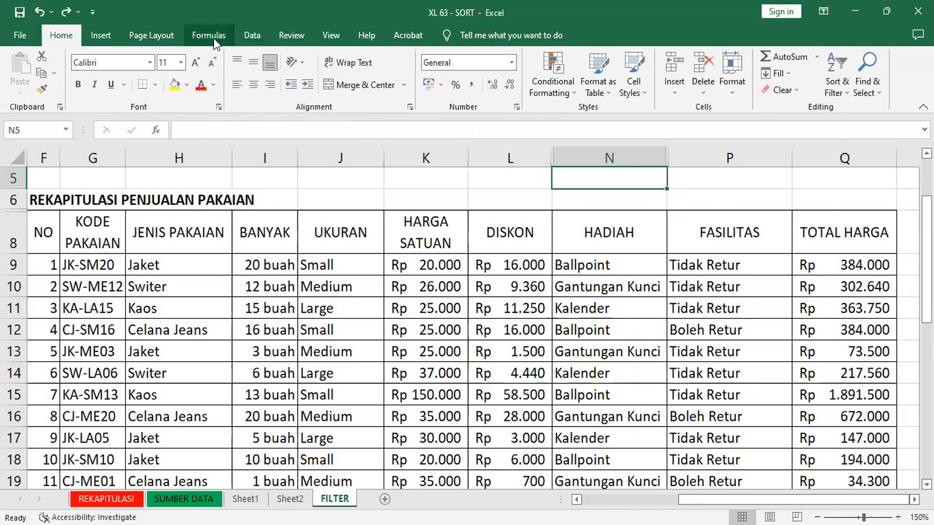
left_click(242, 33)
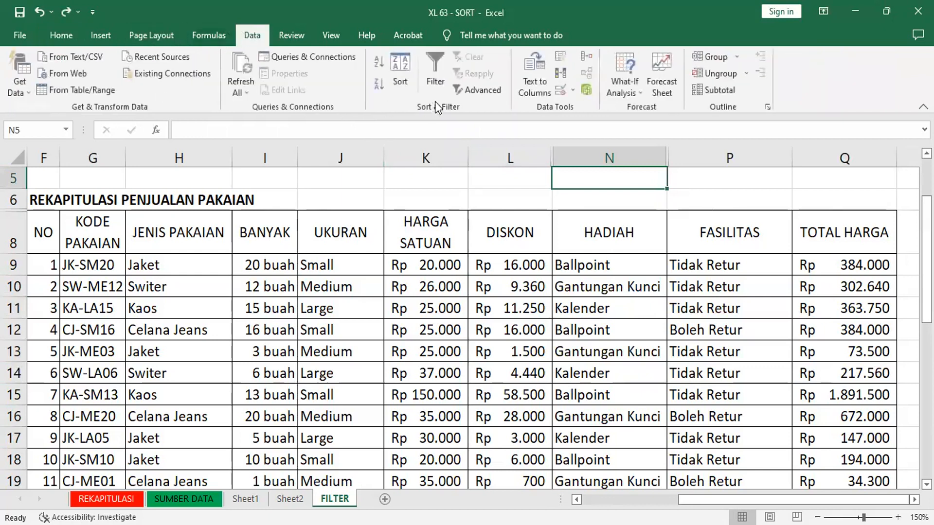
left_click(436, 66)
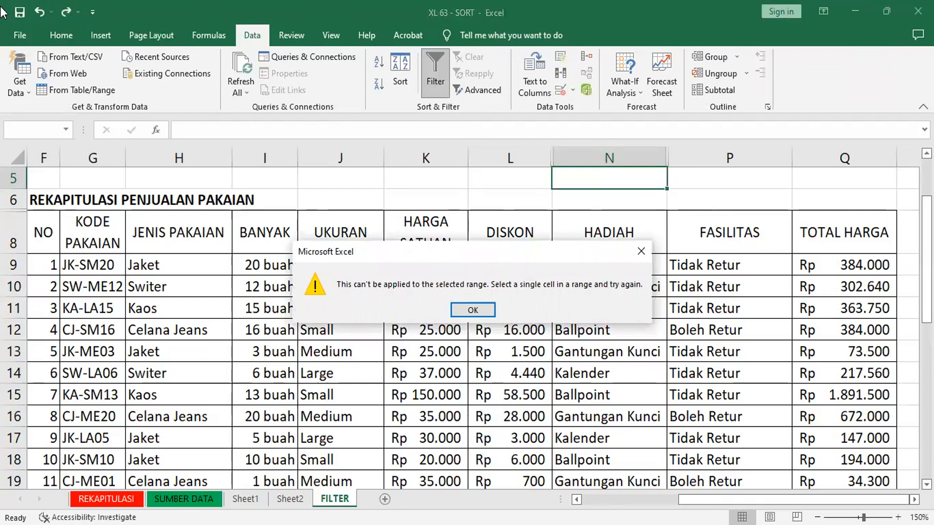
left_click(478, 314)
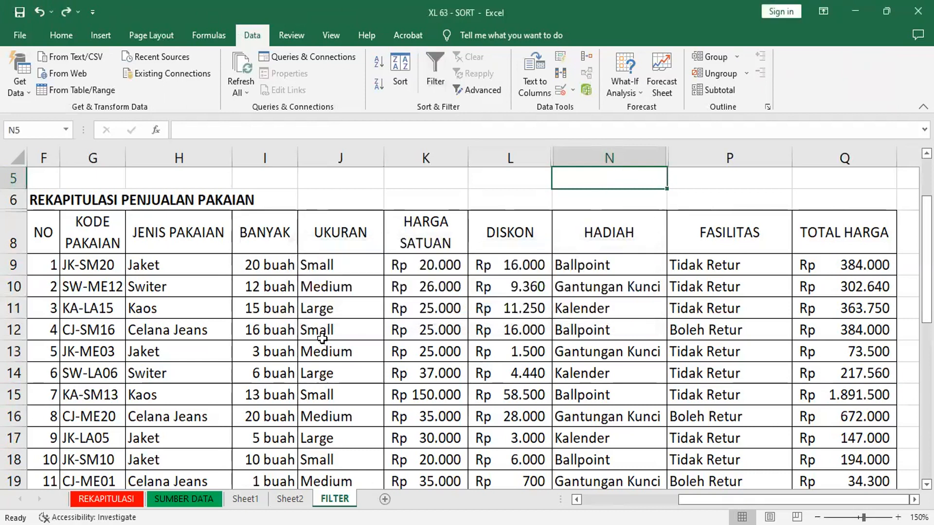
Step: Turn on filtering for the sales table with its FASILITAS header cell P8 selected
left_click(206, 282)
left_click(426, 330)
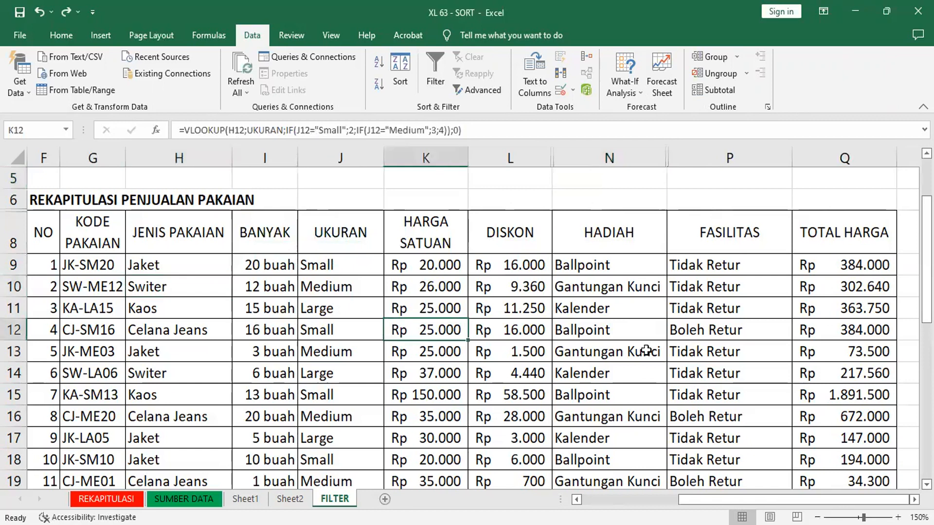
left_click(710, 329)
left_click(762, 238)
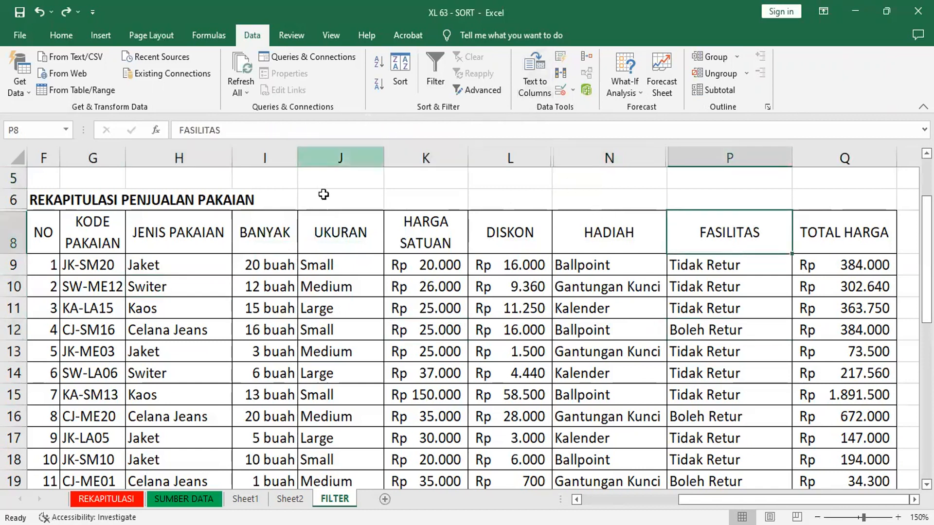
left_click(427, 54)
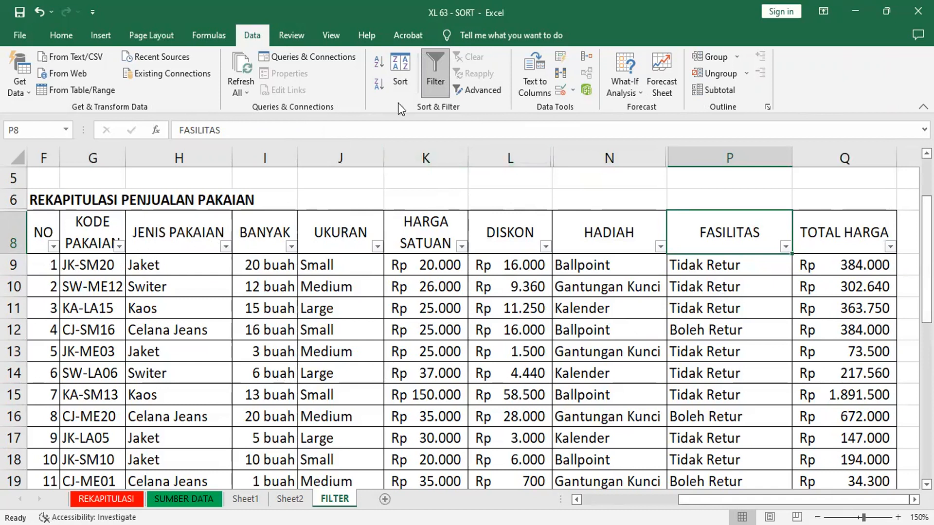
left_click(439, 76)
left_click(440, 76)
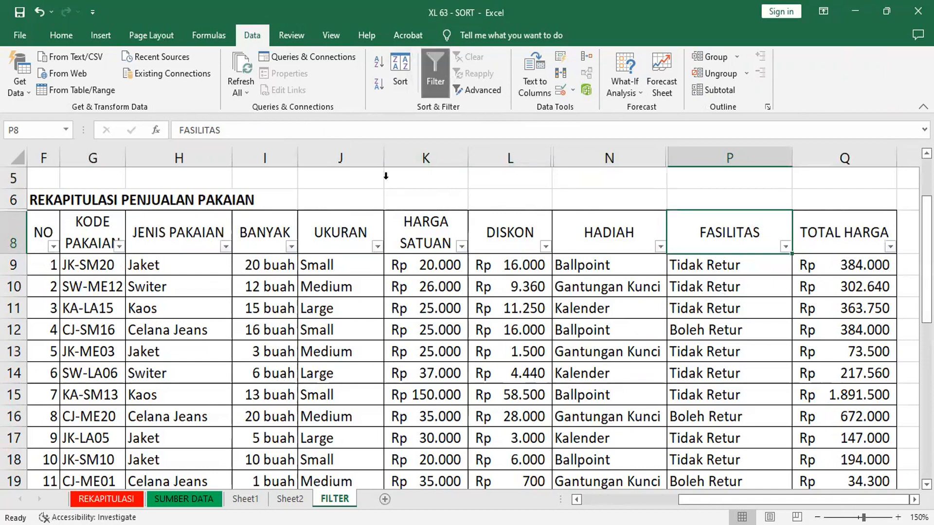
Step: Filter the JENIS PAKAIAN column to show only Switer
left_click(227, 249)
left_click(100, 369)
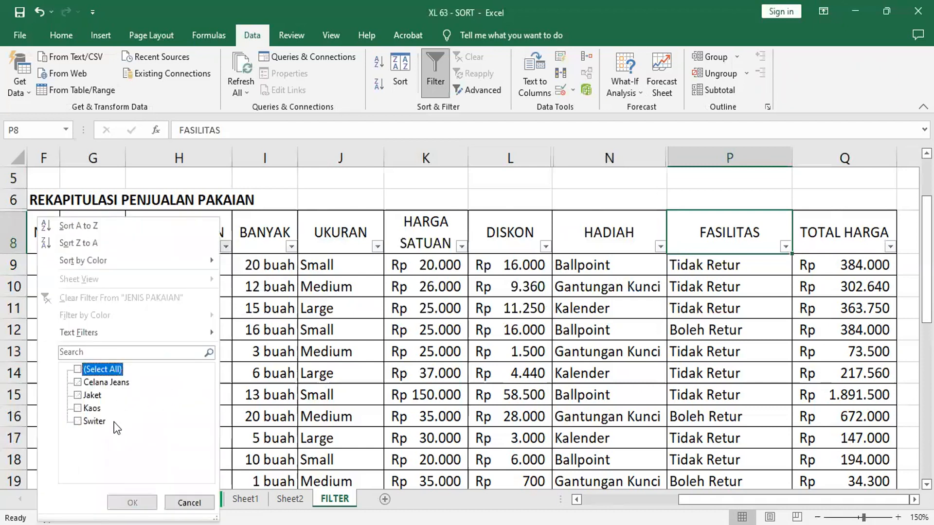
left_click(88, 420)
left_click(140, 501)
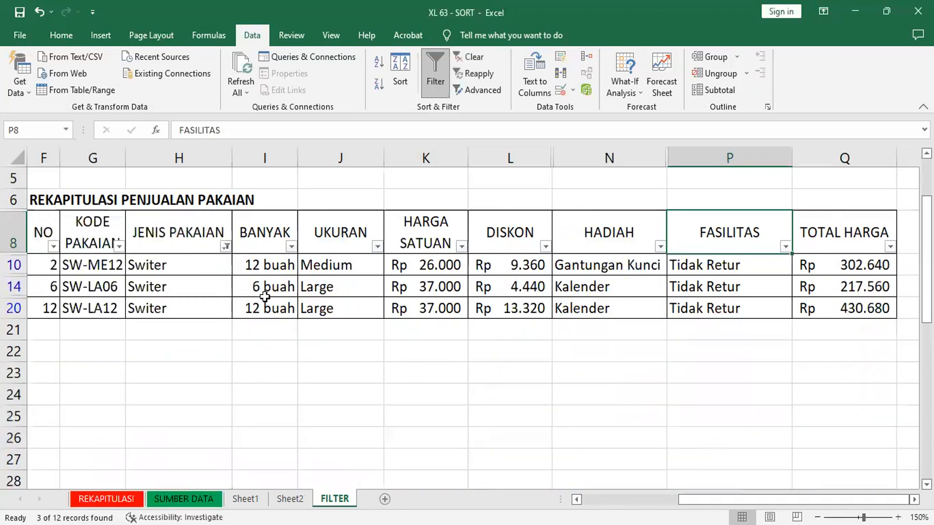
Step: Filter the UKURAN column to show only Large among the Switer rows
left_click(377, 246)
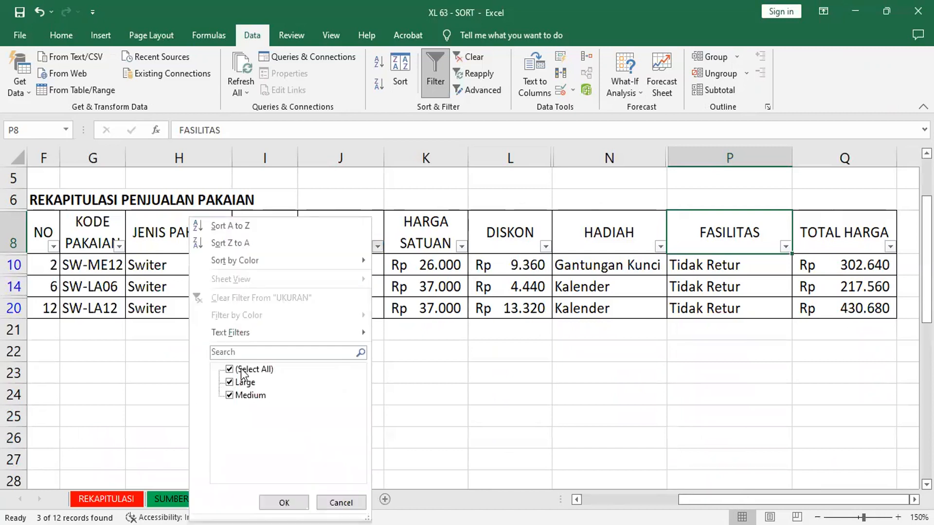
left_click(241, 369)
key("space")
key("Tab")
key("Return")
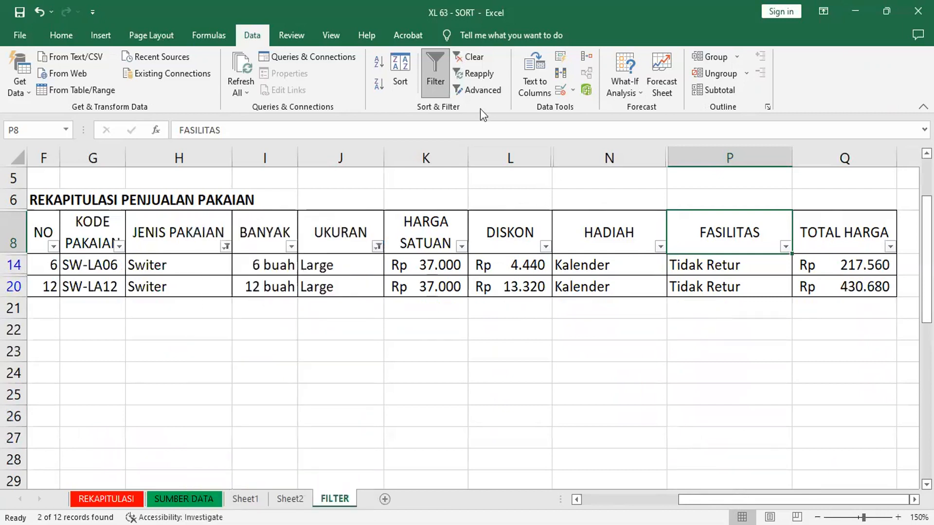
Step: Clear all criteria from the sales table by turning filtering off and on again
left_click(441, 78)
left_click(440, 93)
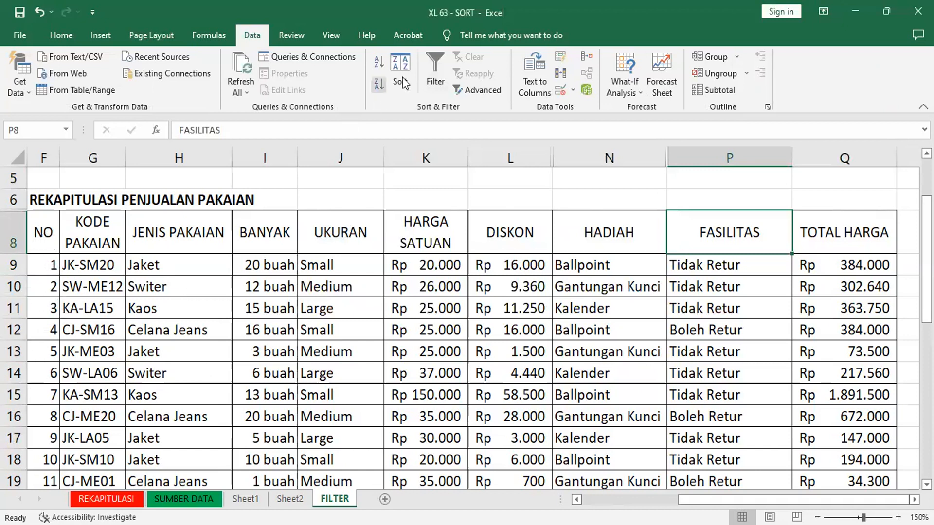
left_click(439, 68)
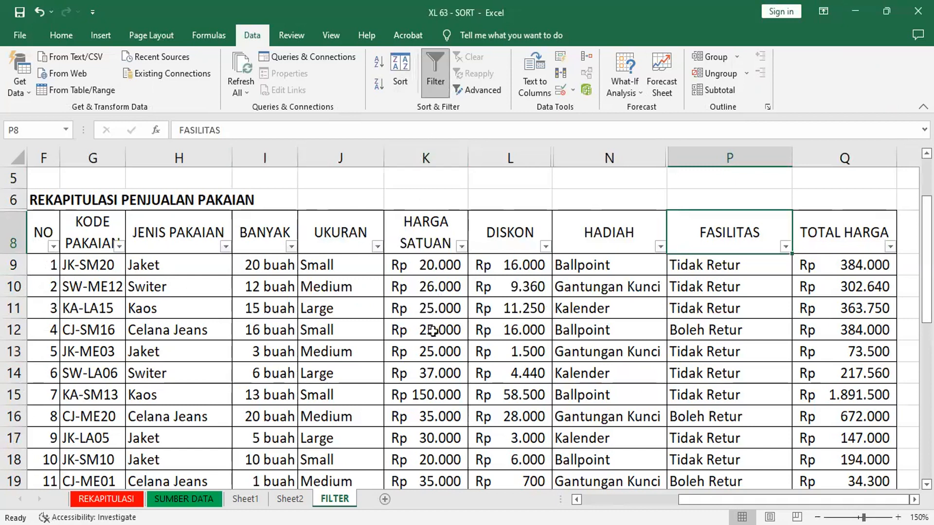
Step: Filter the NO column to show only number 5
left_click(53, 246)
left_click(100, 369)
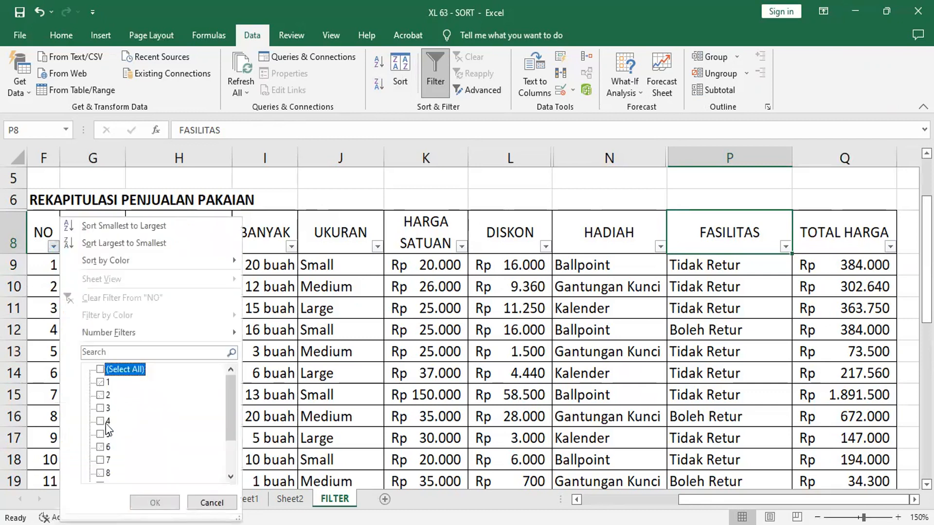
left_click(100, 434)
left_click(155, 502)
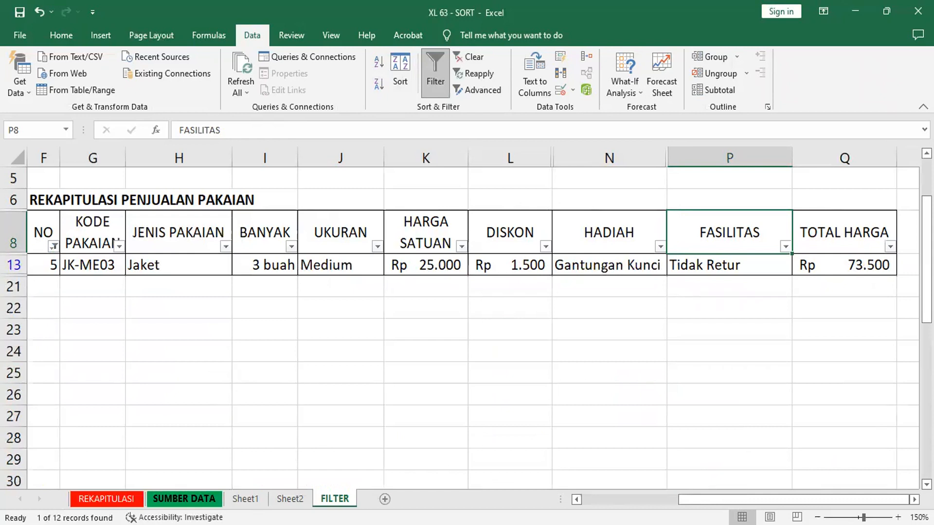
Step: Turn off filtering for the sales table to restore the full list
left_click(434, 68)
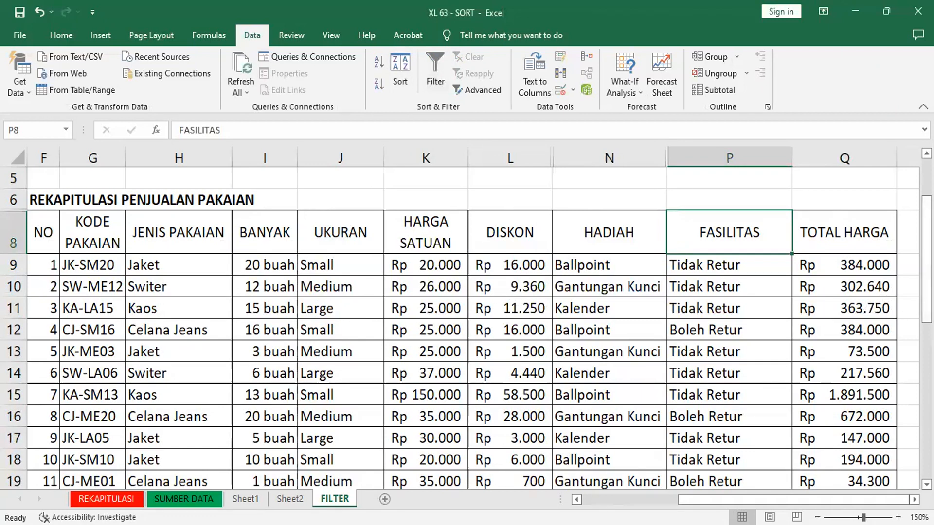
Step: Fill the HARGA SATUAN, DISKON and TOTAL HARGA columns with yellow
left_click_drag(926, 269, 926, 287)
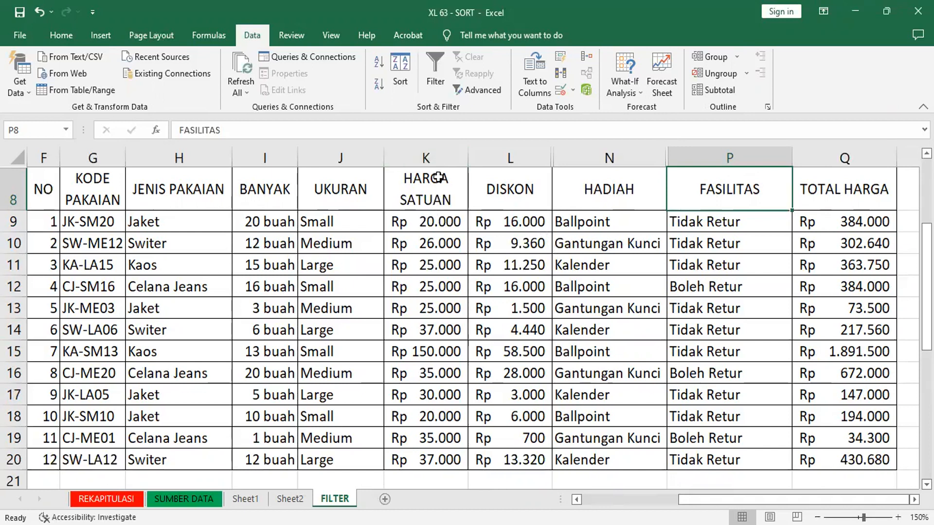
left_click(432, 158)
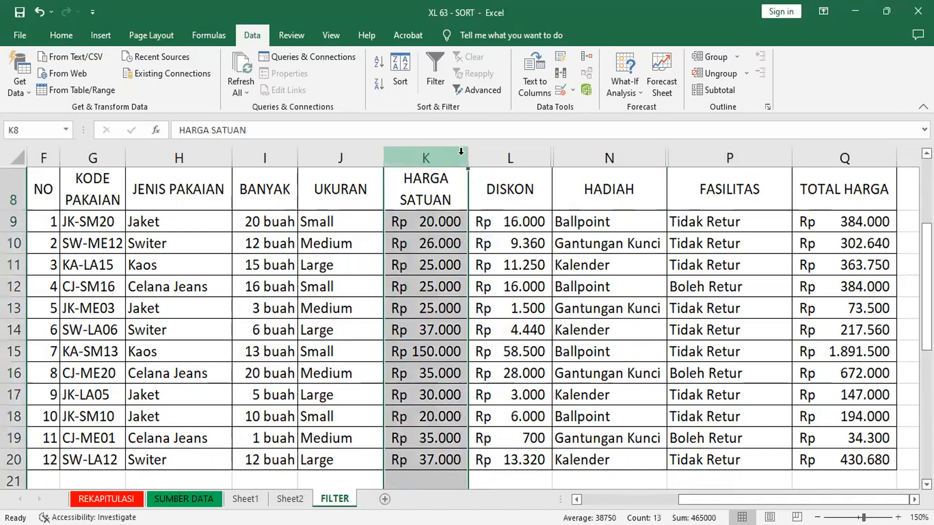
left_click(501, 157, "ctrl")
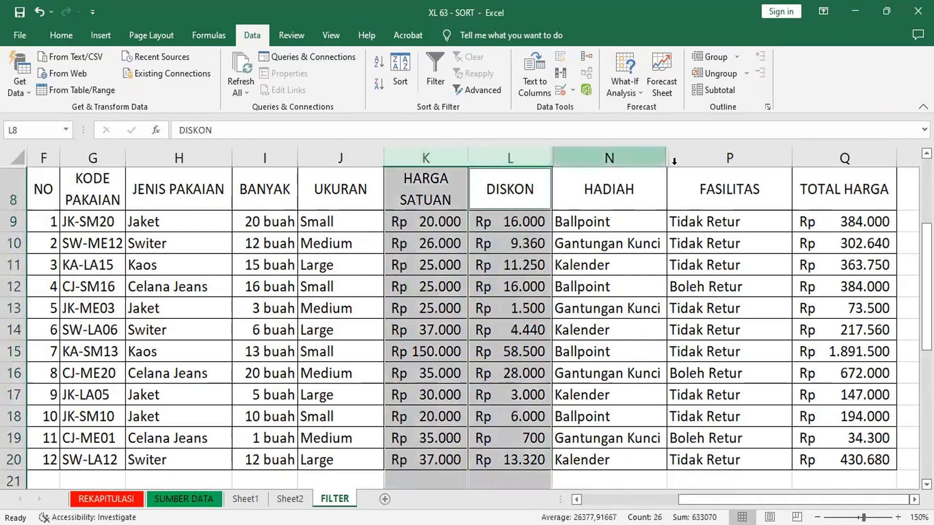
left_click(852, 158, "ctrl")
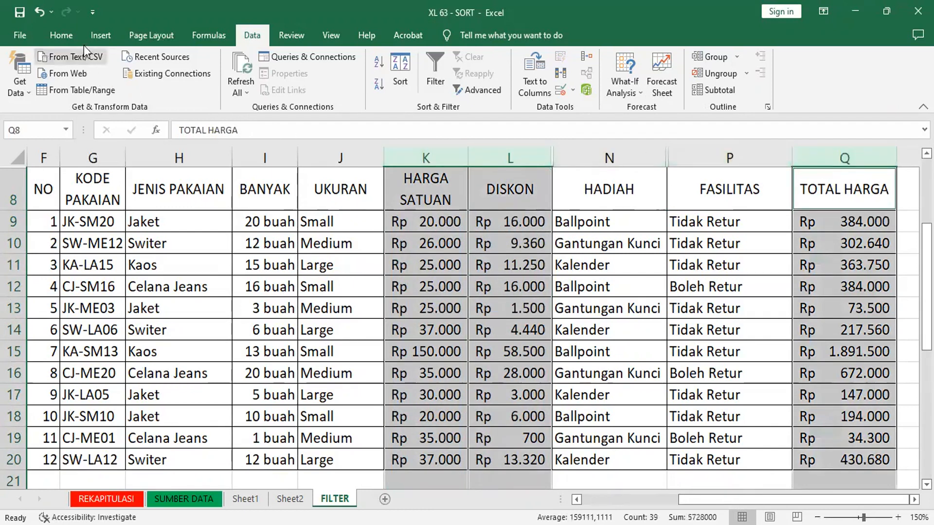
left_click(51, 35)
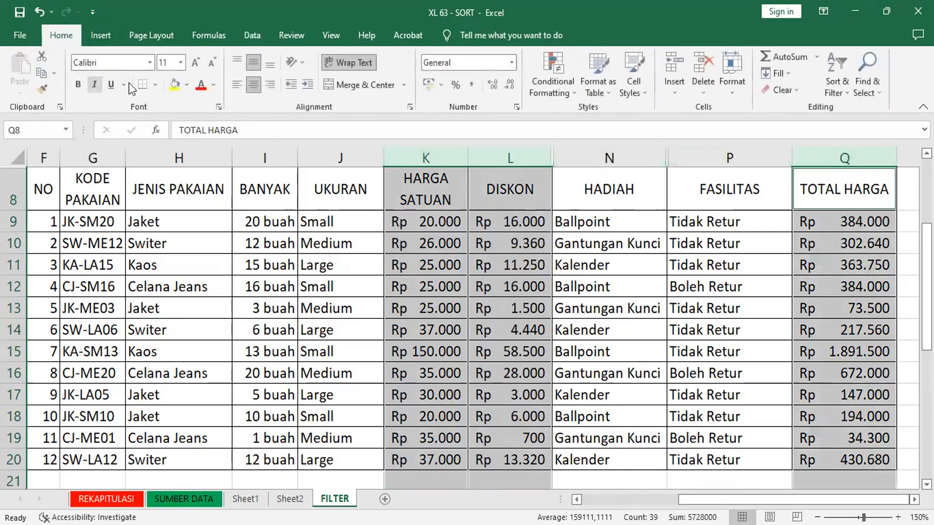
left_click(174, 85)
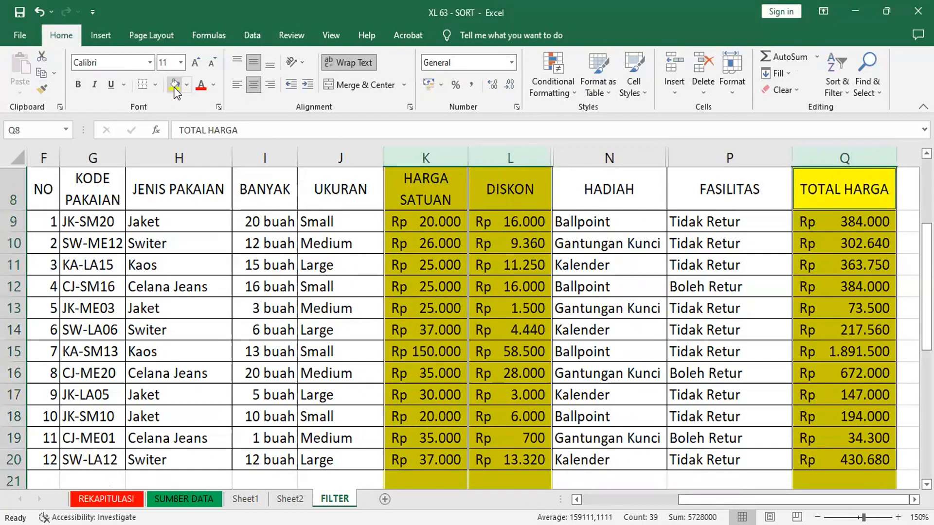
Step: Add the same yellow fill to the BANYAK and NO columns
left_click(267, 158, "ctrl")
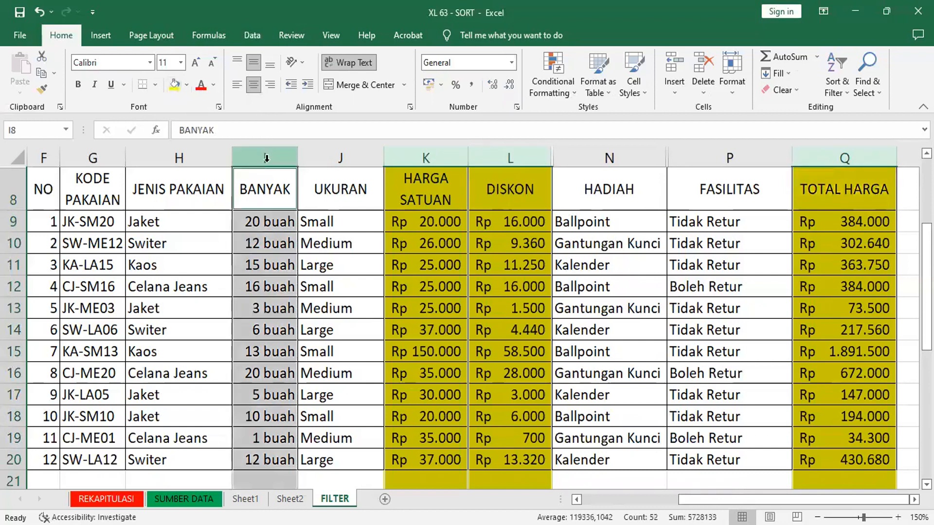
left_click(176, 85)
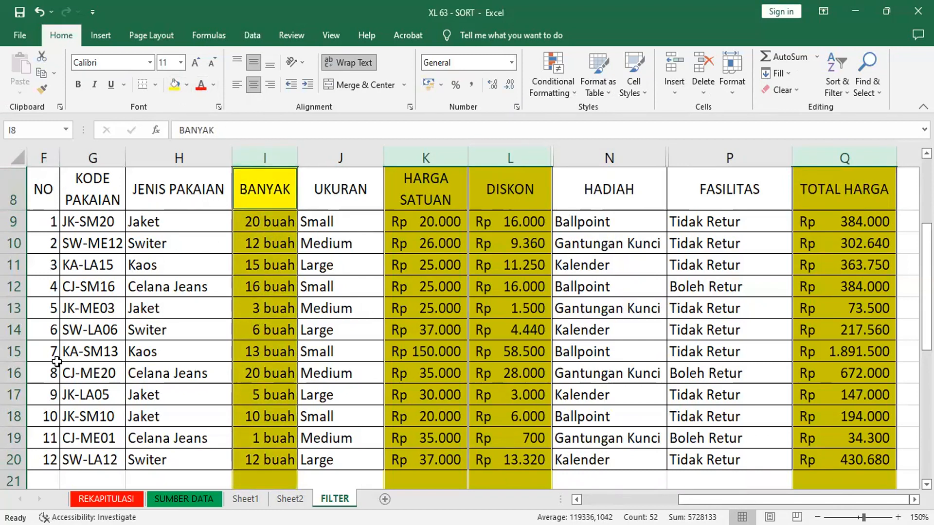
left_click(40, 155, "ctrl")
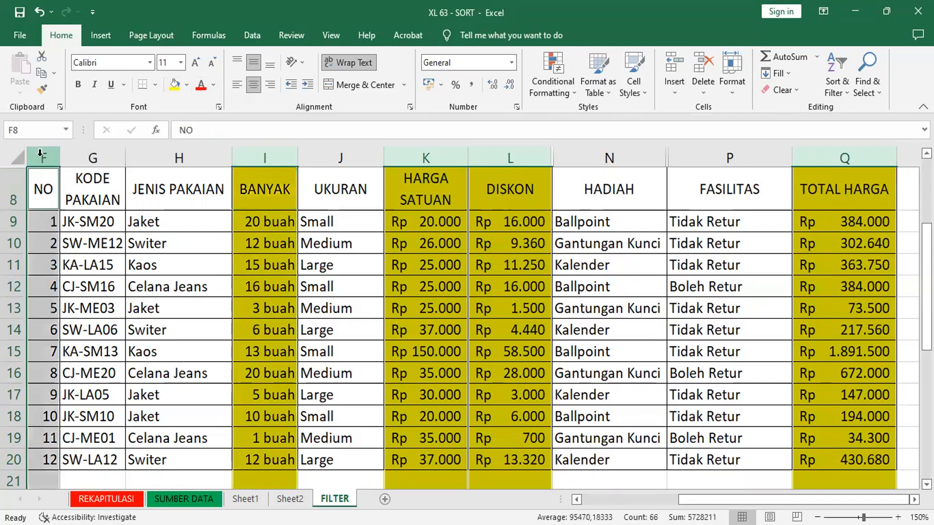
left_click(176, 85)
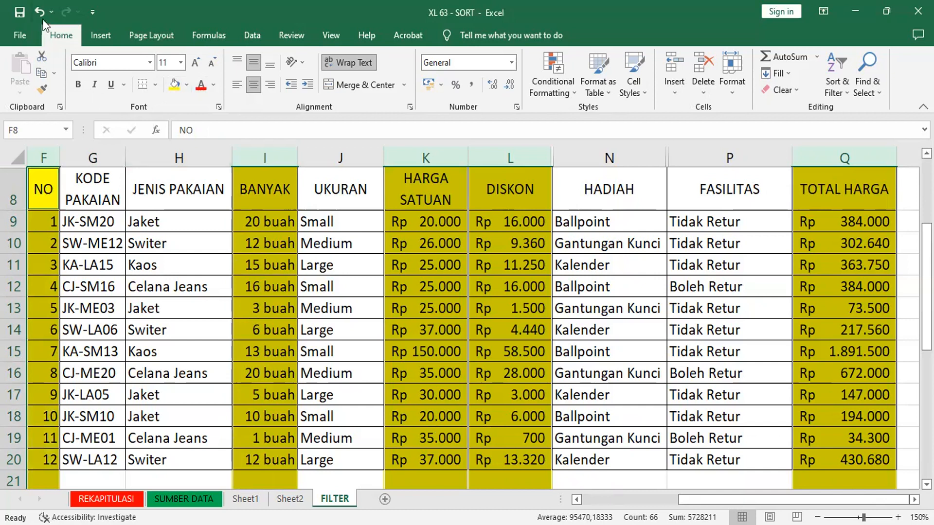
Step: Undo all the yellow column fills and deselect the columns
left_click(40, 11)
left_click(40, 10)
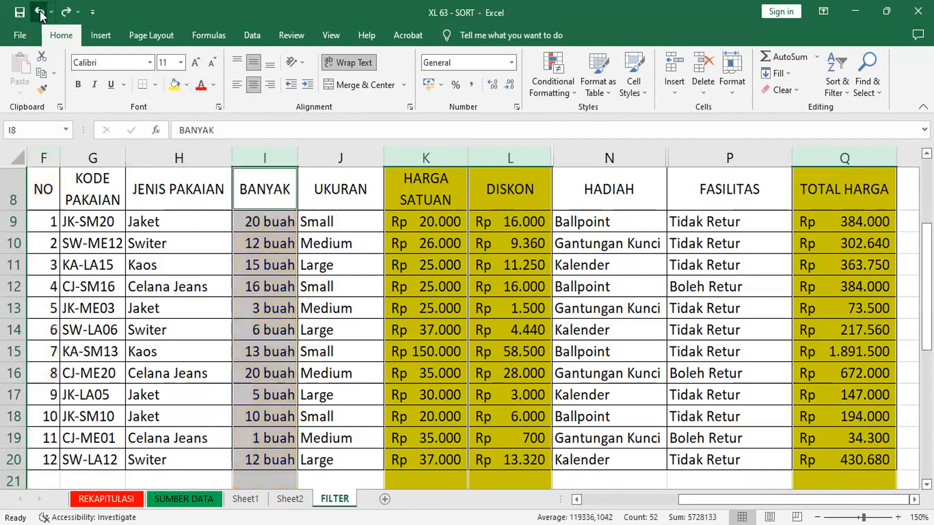
left_click(40, 10)
left_click(718, 262)
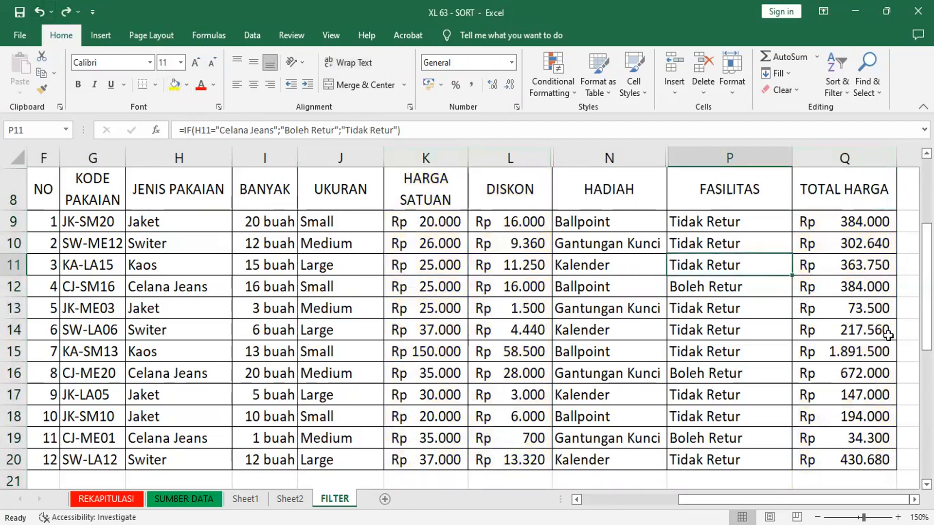
Step: Sort the sales table by TOTAL HARGA from smallest to largest
left_click(867, 289)
left_click(839, 67)
left_click(854, 350)
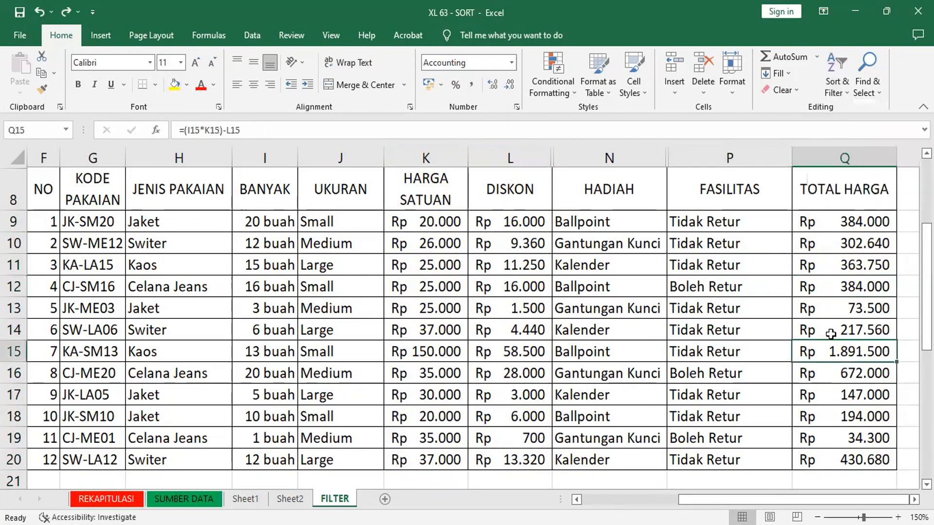
left_click(249, 34)
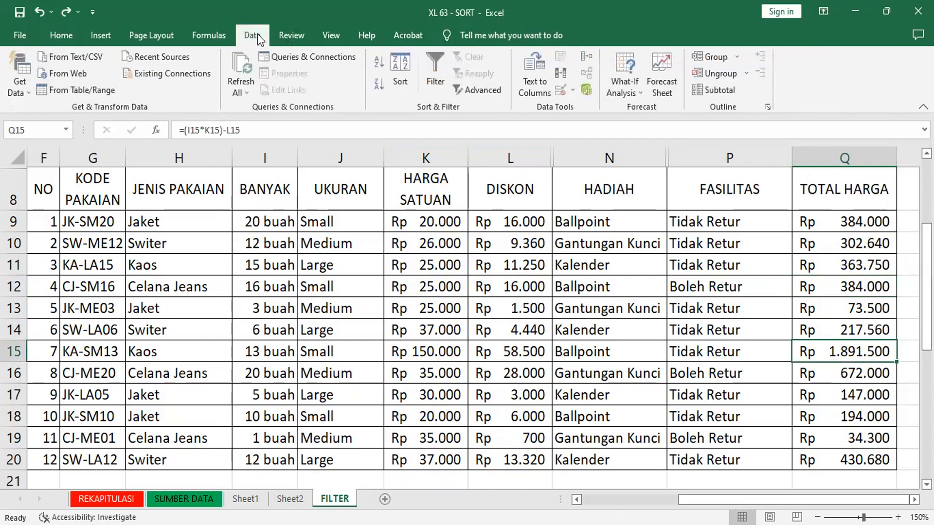
left_click(379, 59)
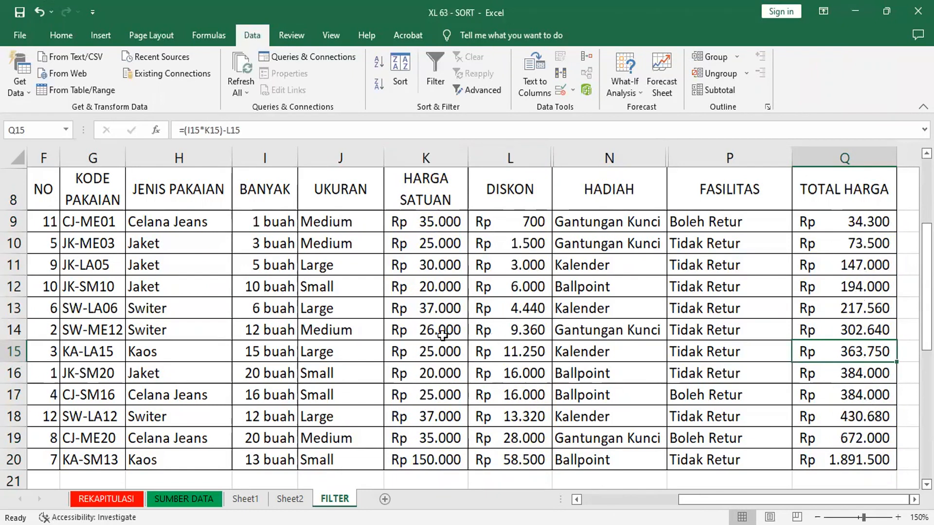
Step: Turn on filtering for the sales table from a cell inside it
left_click(204, 313)
left_click(511, 304)
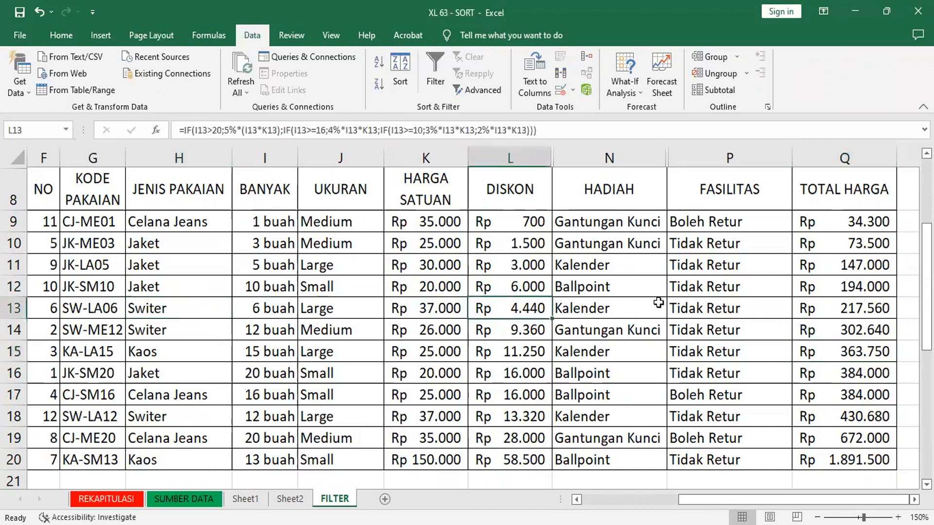
left_click(713, 304)
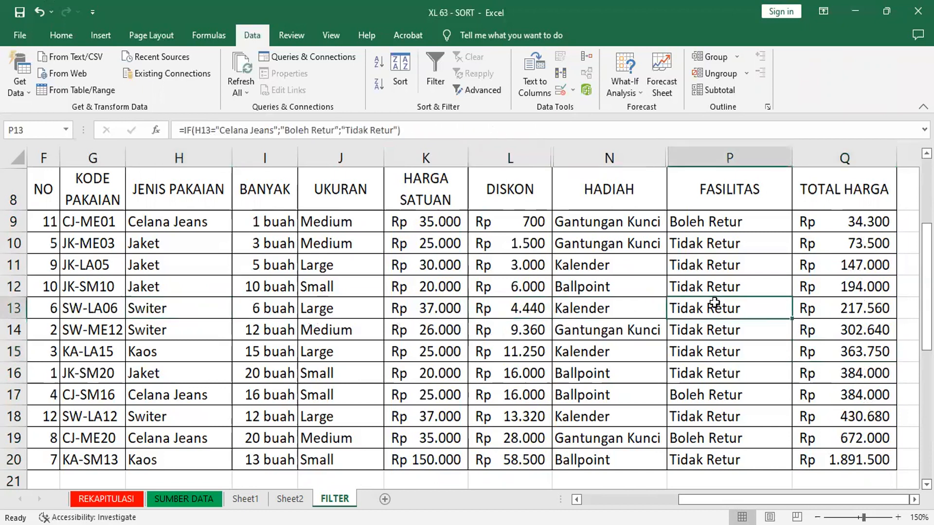
left_click(435, 62)
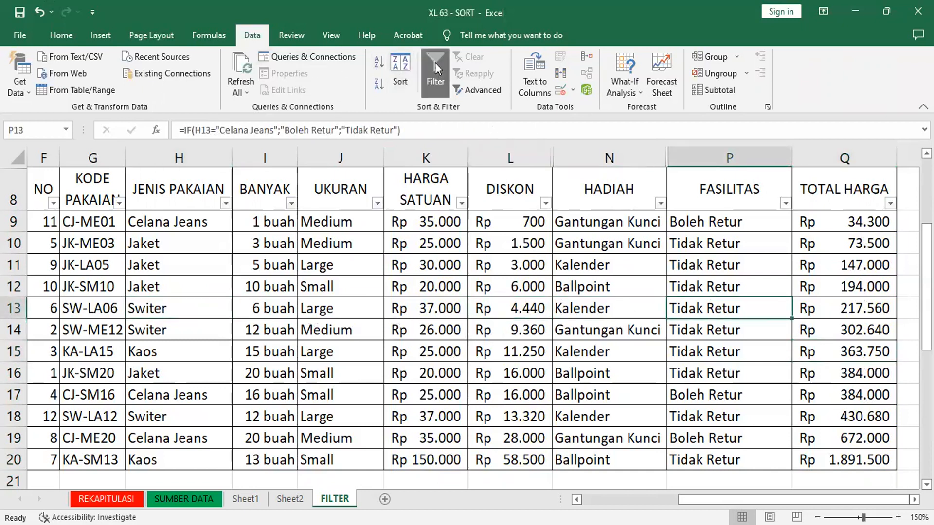
Step: Filter the TOTAL HARGA column with a Between number filter to show only values from 300000 to 399999
left_click(891, 203)
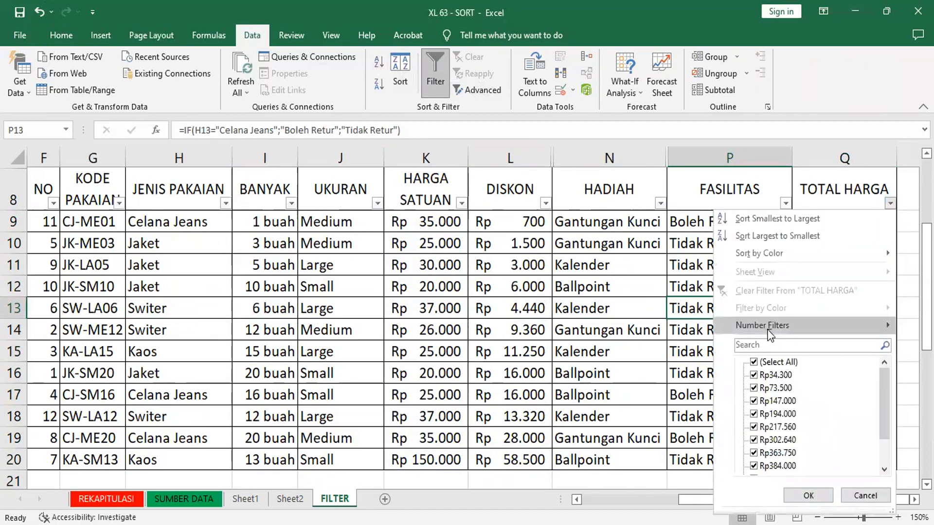
mouse_move(772, 326)
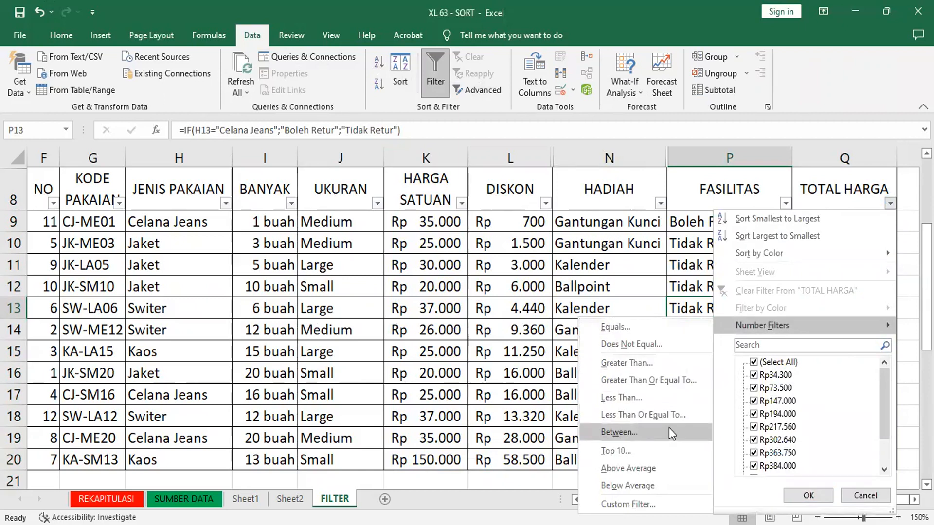
left_click(626, 434)
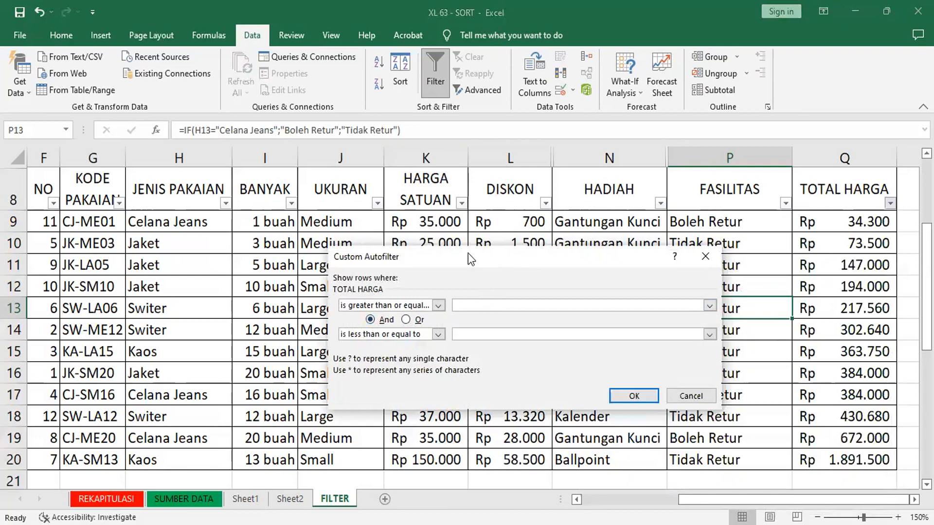
left_click_drag(469, 258, 443, 253)
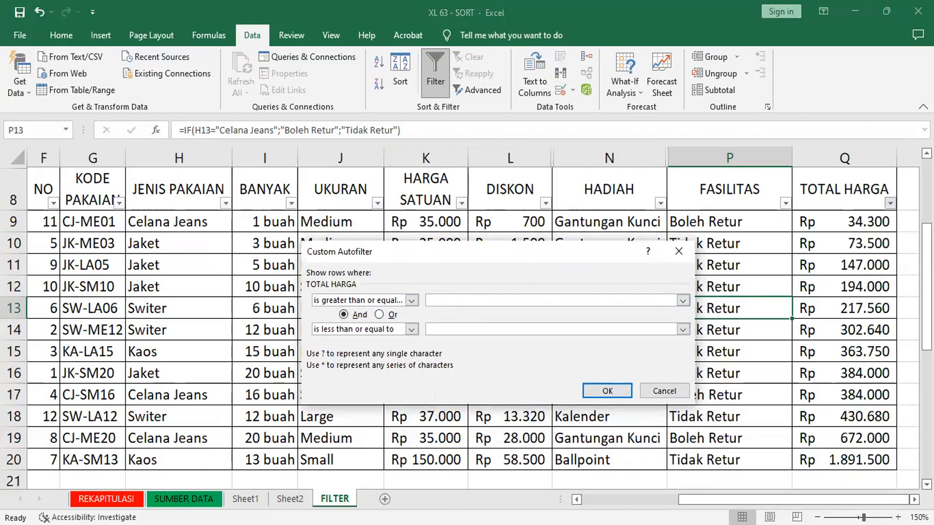
type("300000")
left_click(451, 328)
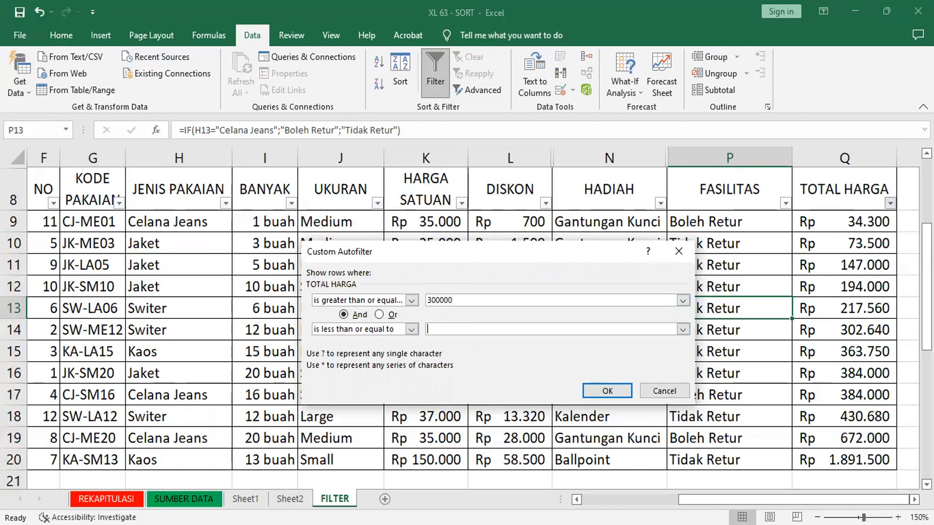
type("399999")
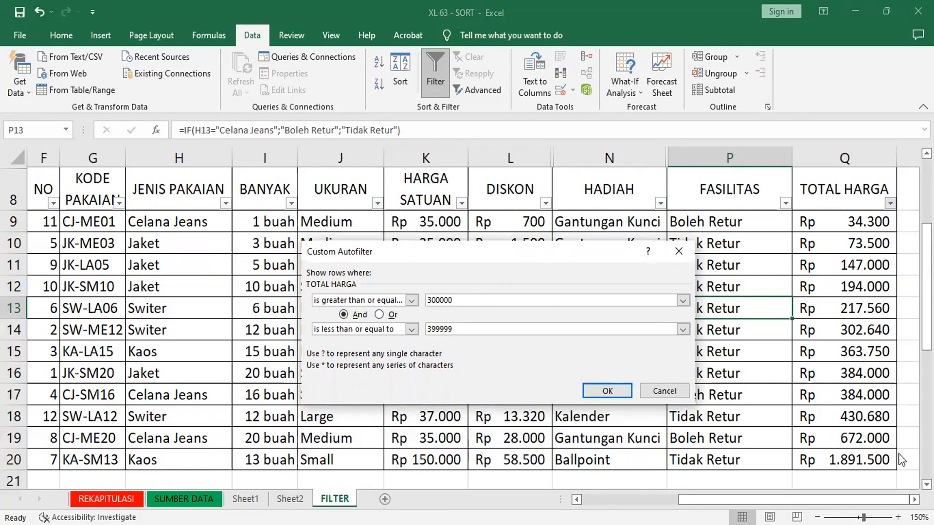
left_click(603, 392)
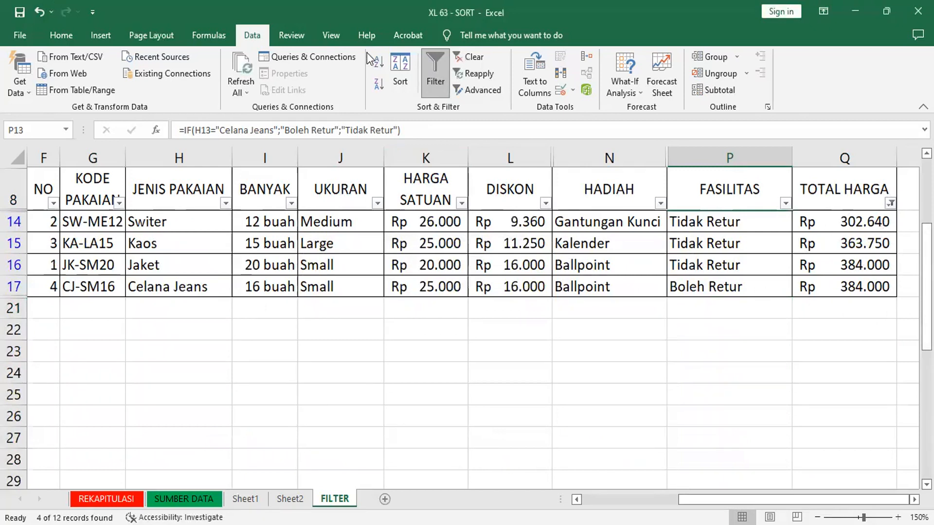
Step: Reset filtering on the sales table and show only rows whose TOTAL HARGA is greater than 400000
left_click(440, 71)
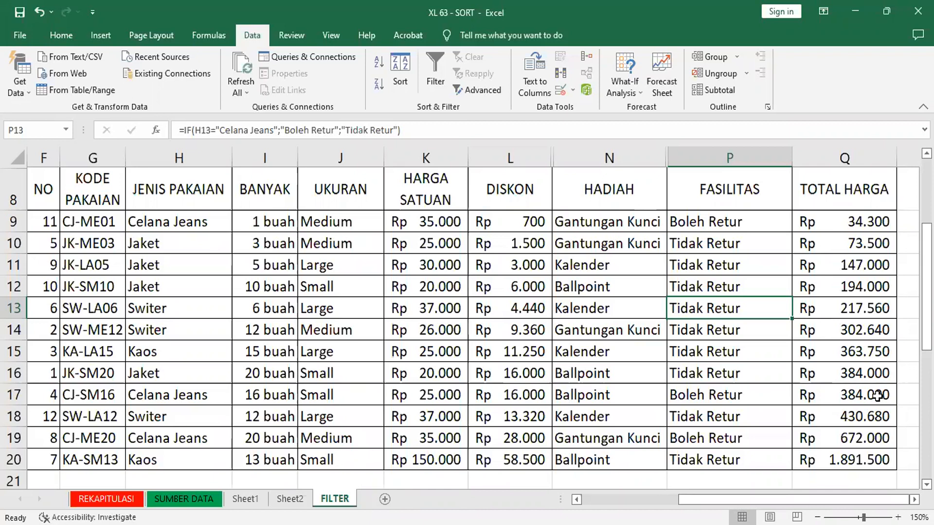
left_click(439, 69)
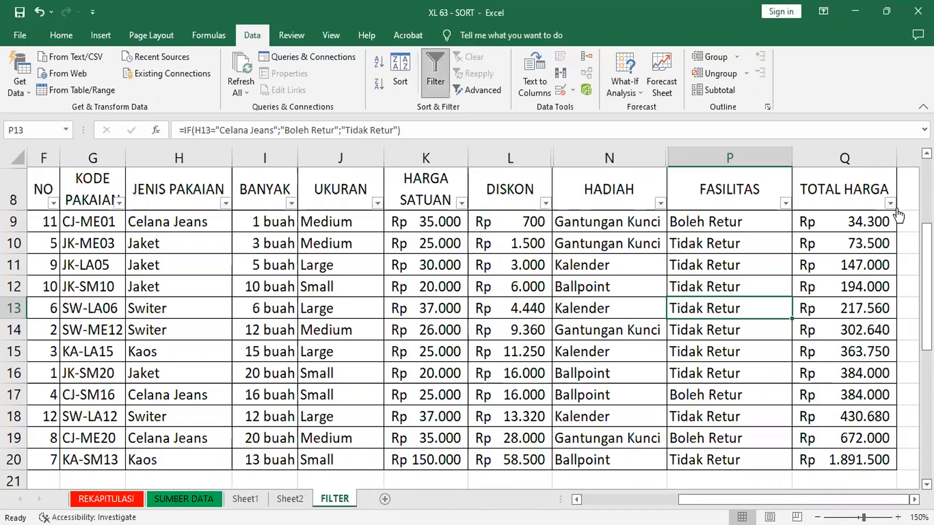
left_click(891, 204)
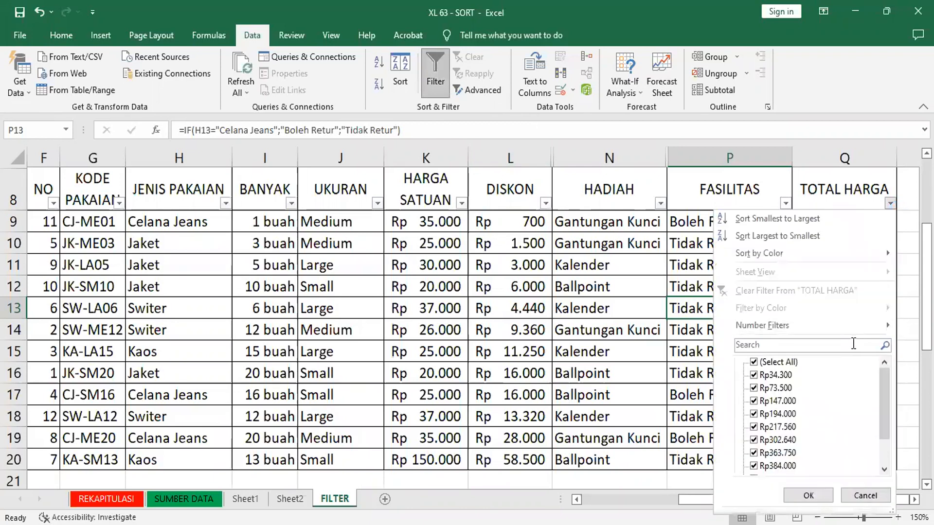
left_click(799, 328)
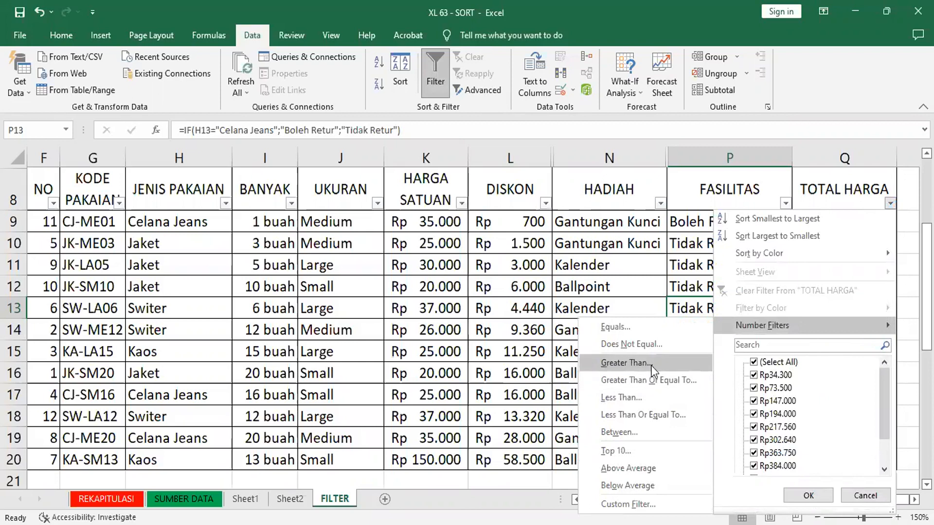
left_click(626, 363)
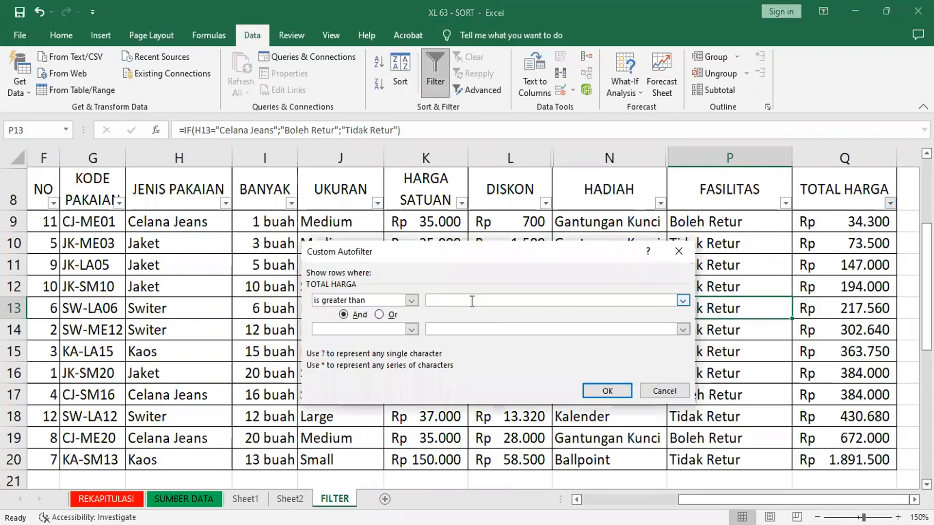
type("4")
type("00000")
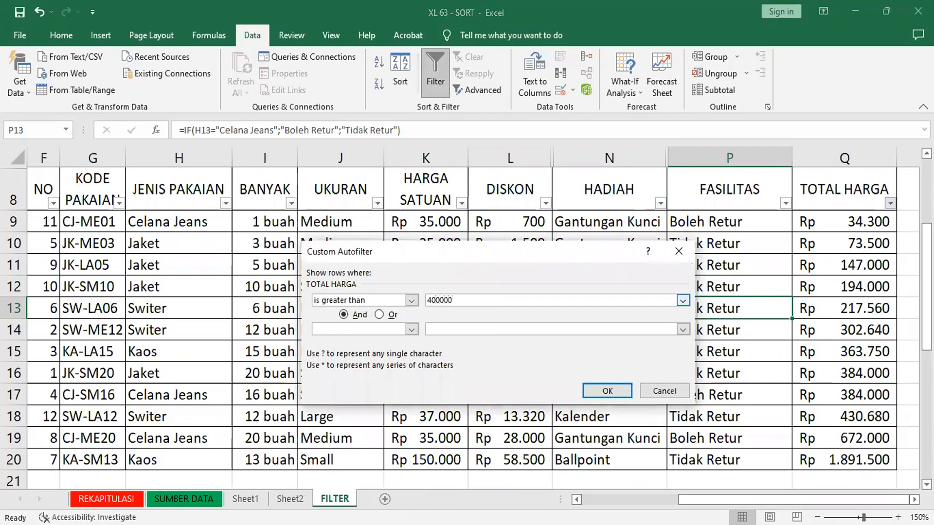
left_click(608, 391)
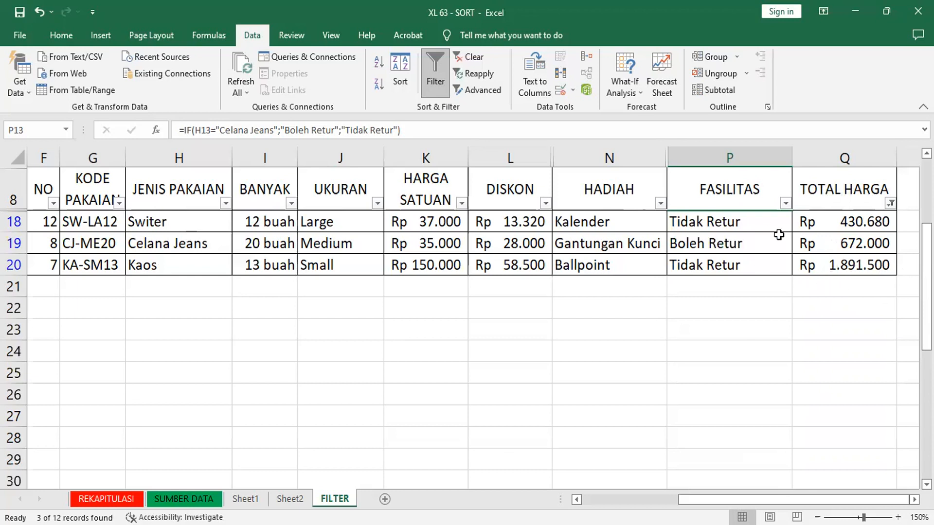
Step: Clear the TOTAL HARGA criterion by turning the table's filtering off and on again
left_click(433, 74)
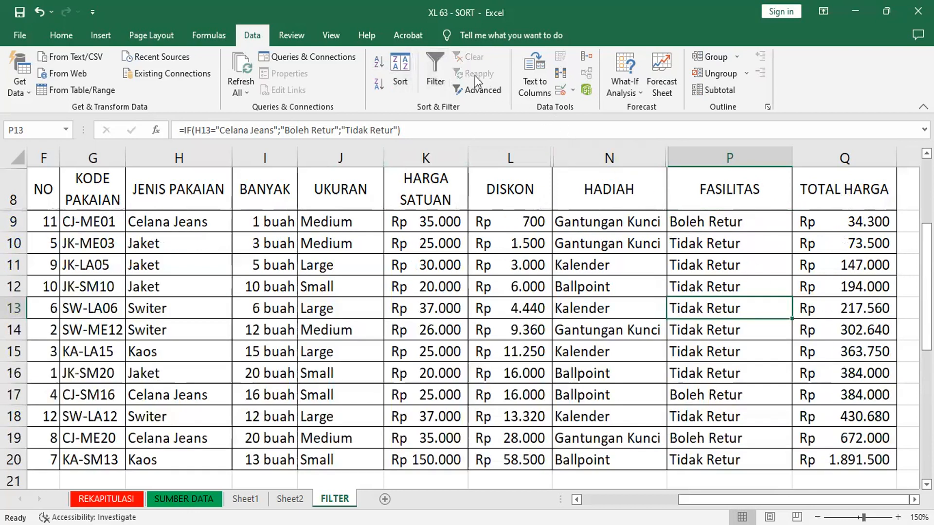
left_click(440, 66)
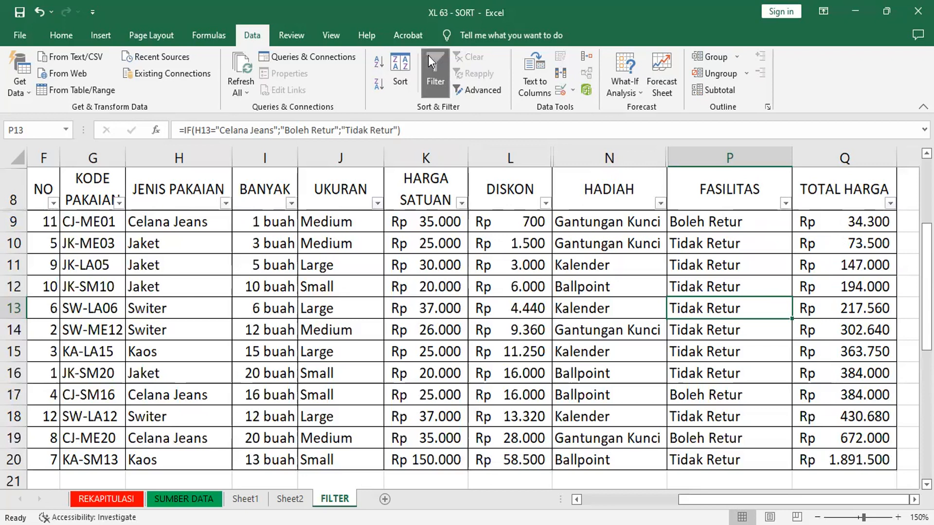
left_click(888, 216)
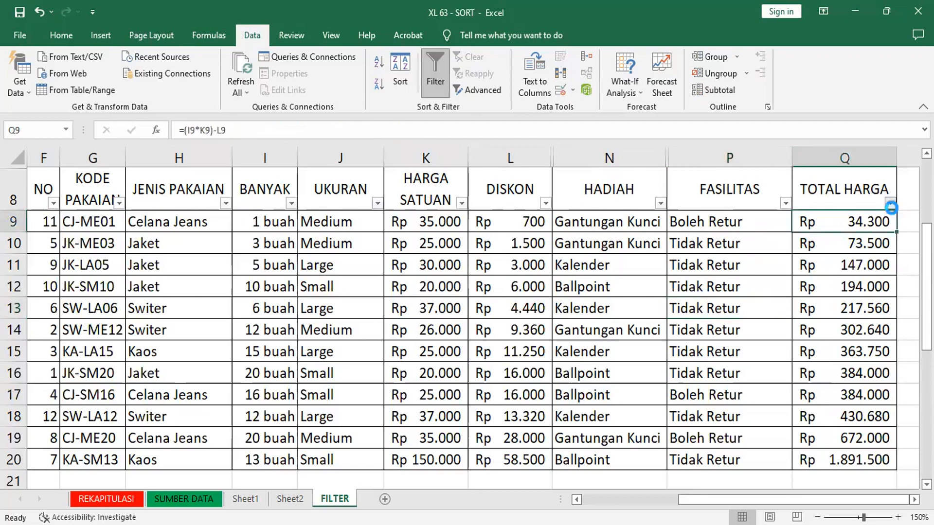
Step: Filter the TOTAL HARGA column with a Less Than number filter to show only values below 400000
left_click(890, 204)
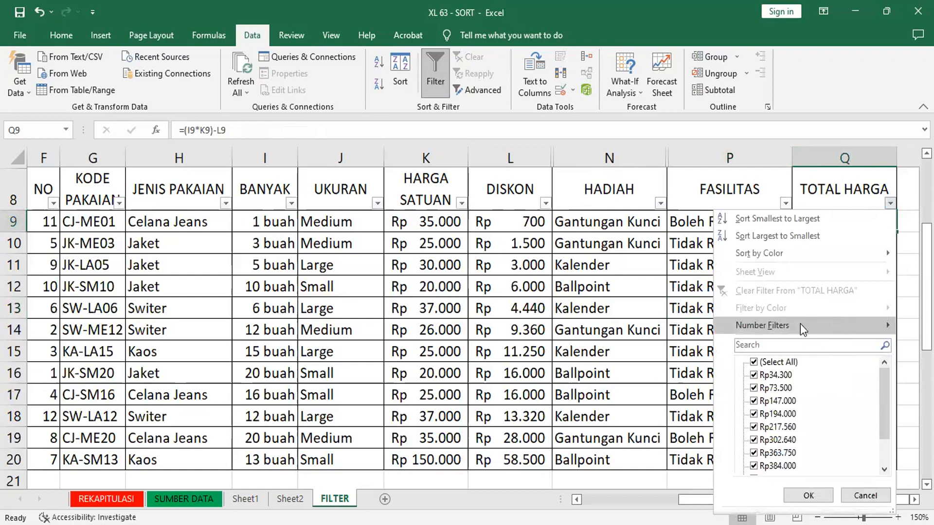
mouse_move(800, 324)
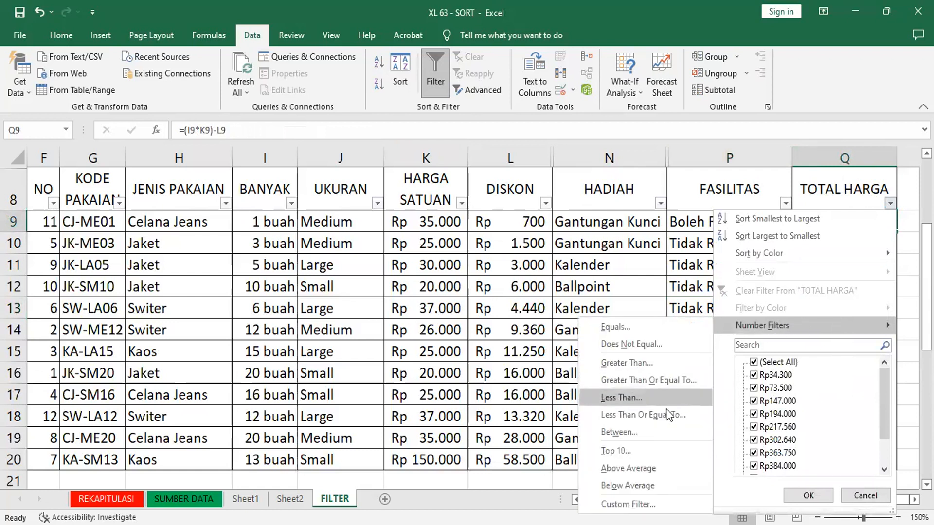
left_click(636, 400)
type("400000")
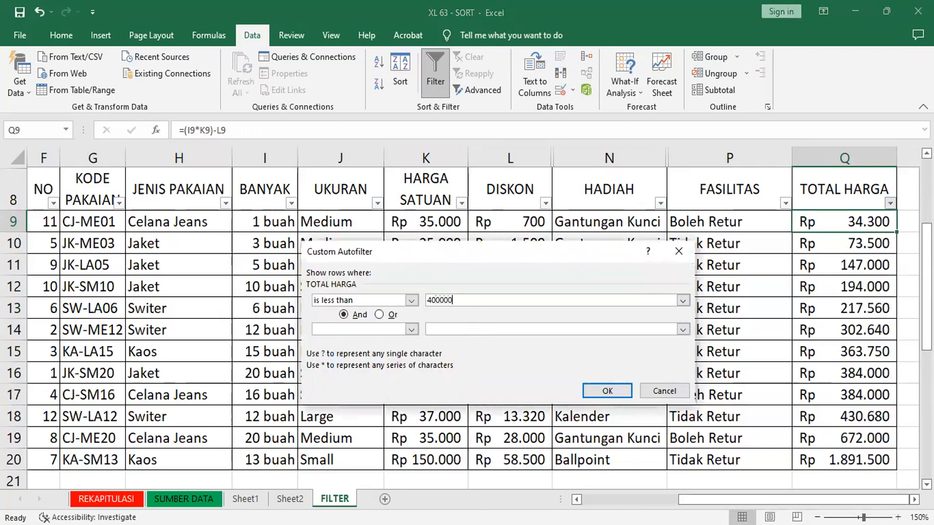
left_click(607, 391)
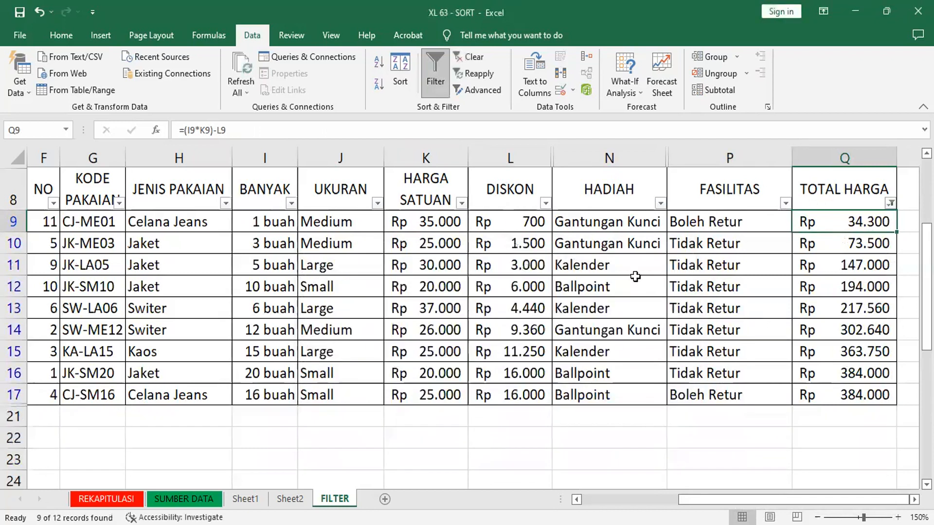
Step: Reset filtering on the sales table from a cell in the HADIAH column and show only rows whose HADIAH is Ballpoint
left_click(434, 79)
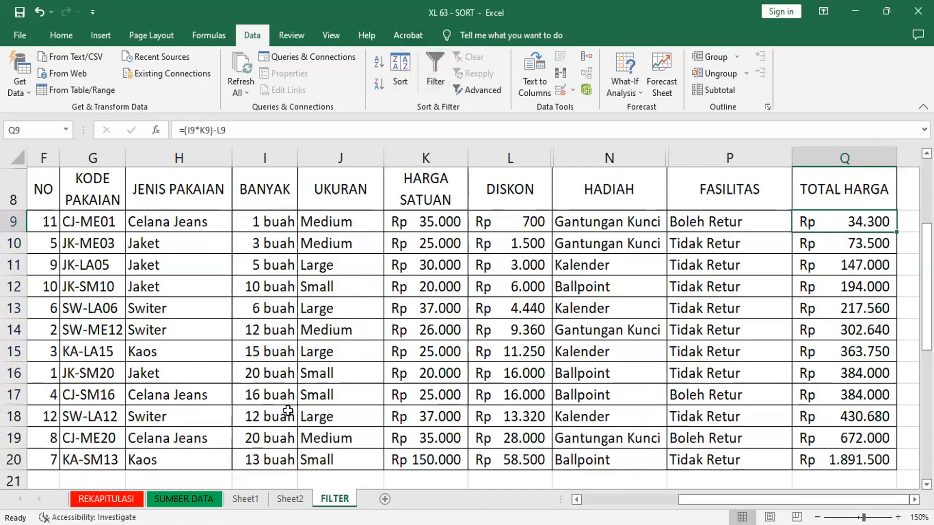
left_click(634, 370)
left_click(446, 60)
left_click(661, 204)
left_click(559, 362)
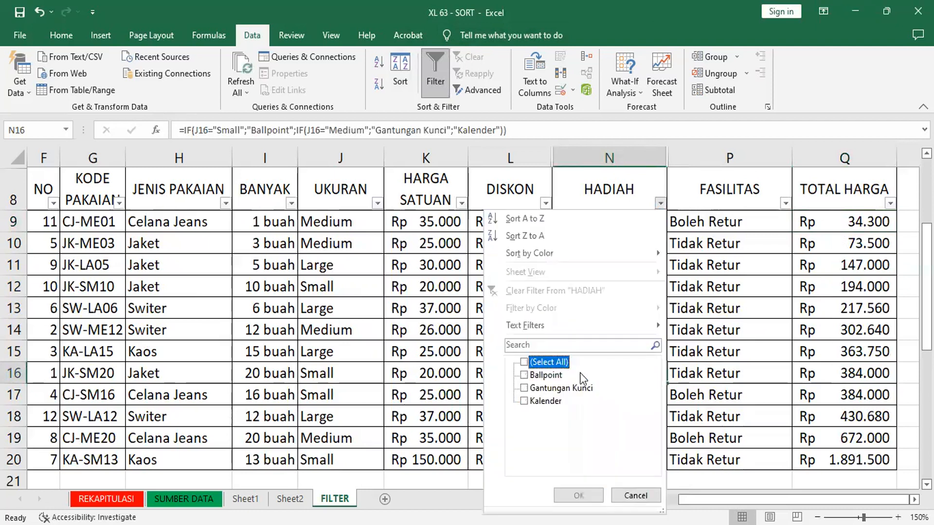
left_click(559, 373)
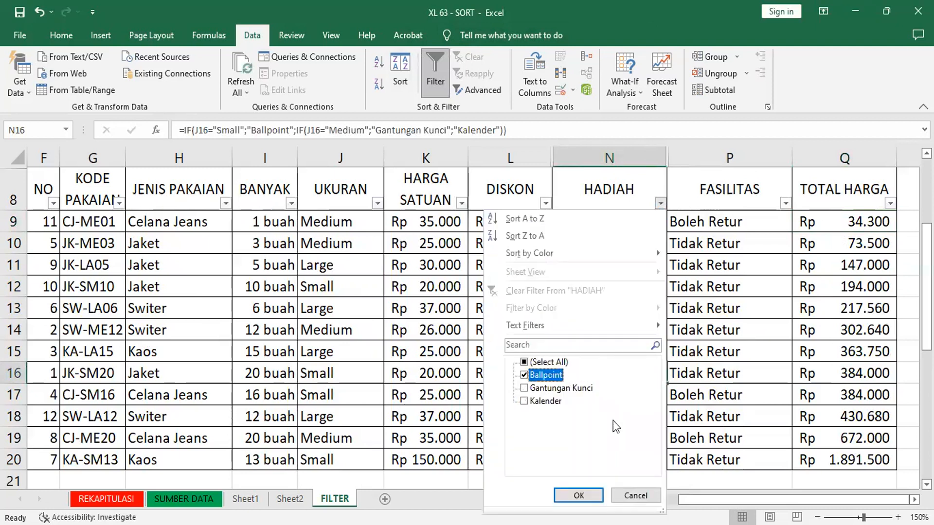
left_click(578, 496)
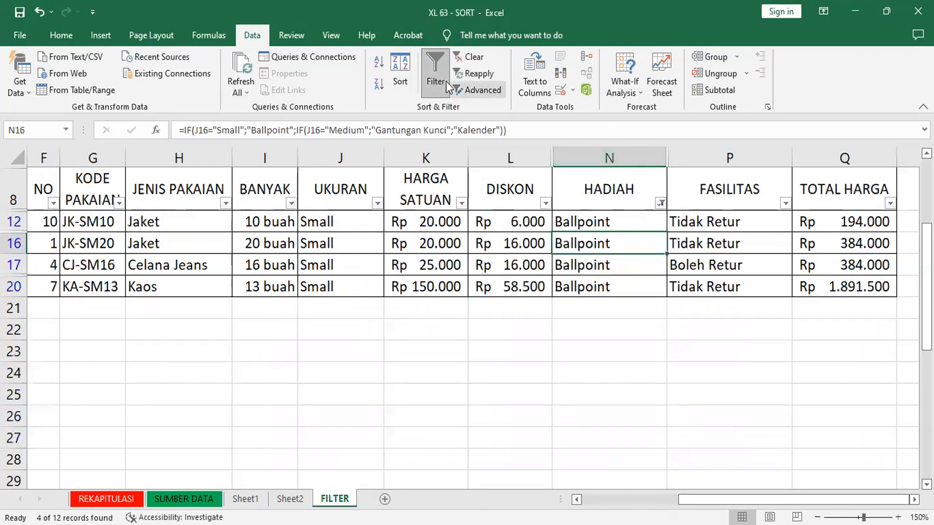